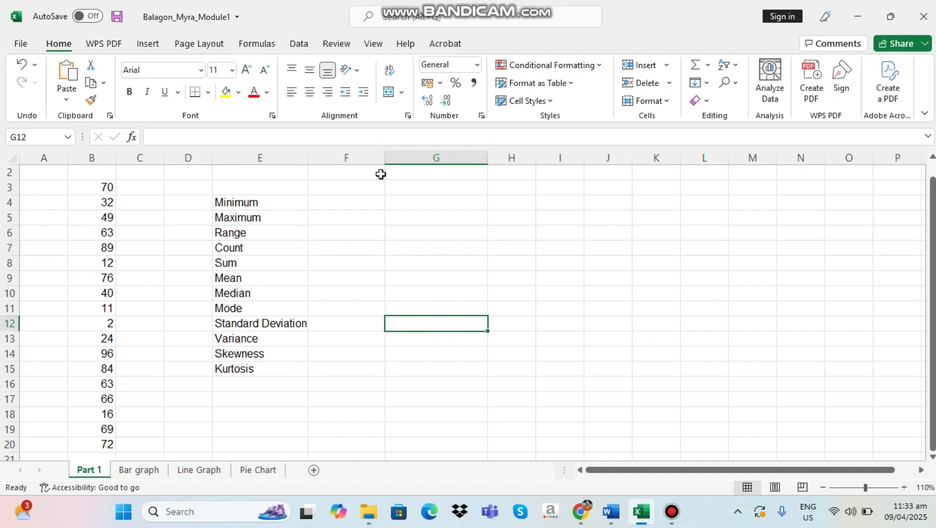
{"action": "left_click_drag", "start_coordinate": [83, 189], "coordinate": [98, 218]}
{"action": "left_click_drag", "start_coordinate": [104, 293], "coordinate": [108, 445]}
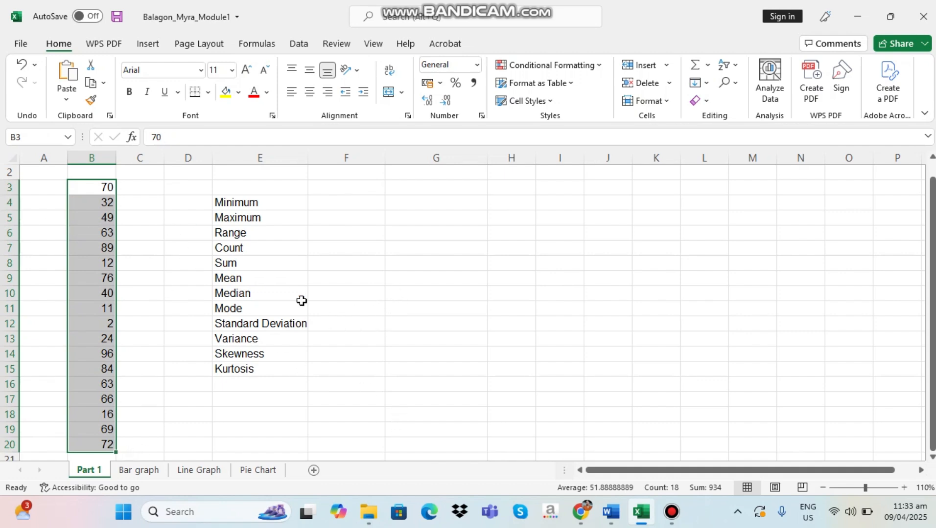
{"action": "left_click_drag", "start_coordinate": [218, 201], "coordinate": [268, 373]}
{"action": "left_click", "coordinate": [470, 343]}
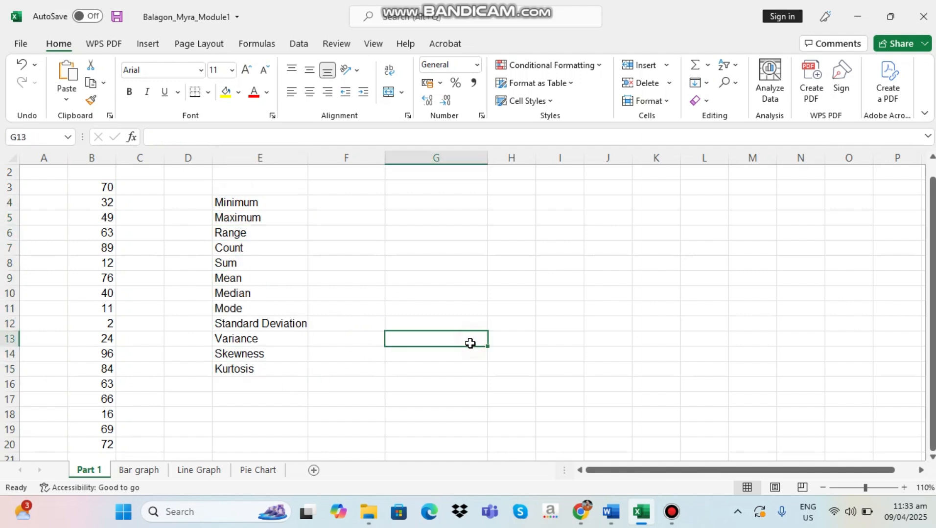
Calculate the minimum of the data in cell F4 with the formula =MIN(B3:B20)
{"action": "left_click", "coordinate": [353, 209]}
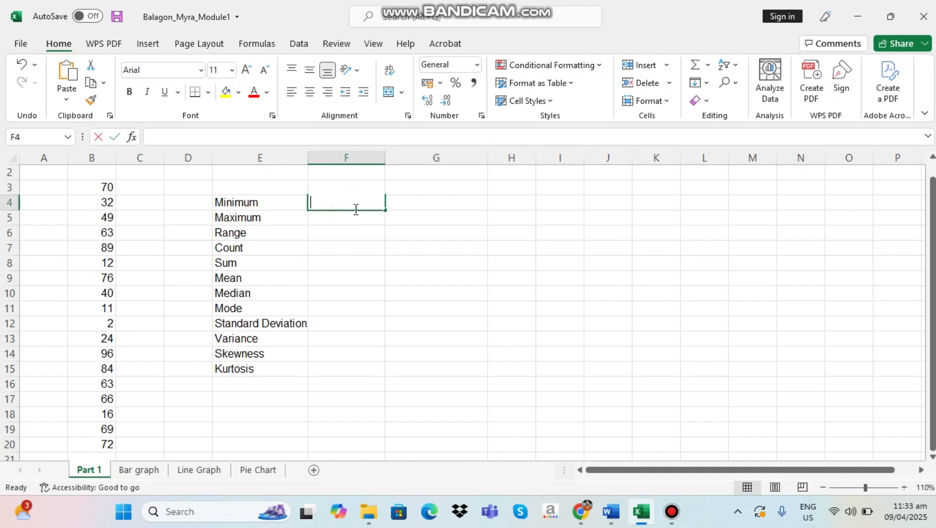
{"action": "type", "text": "+"}
{"action": "type", "text": "="}
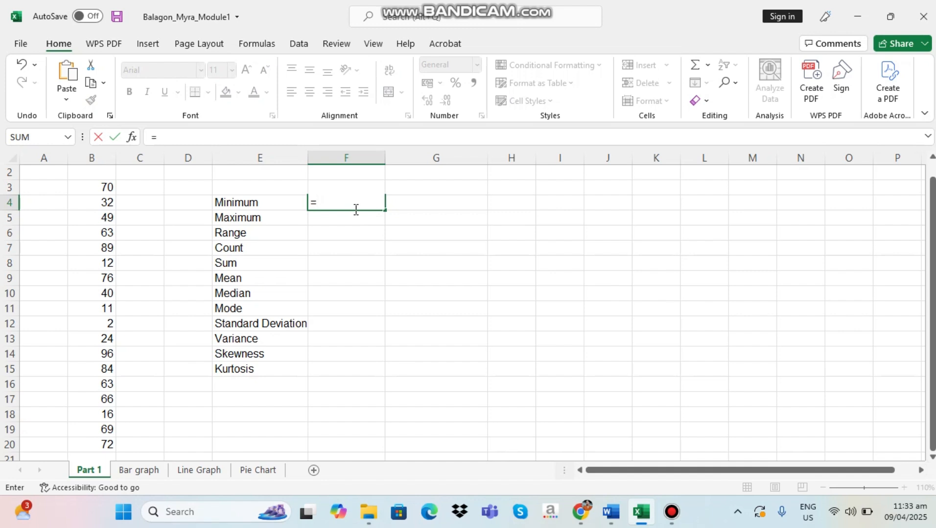
{"action": "type", "text": "min"}
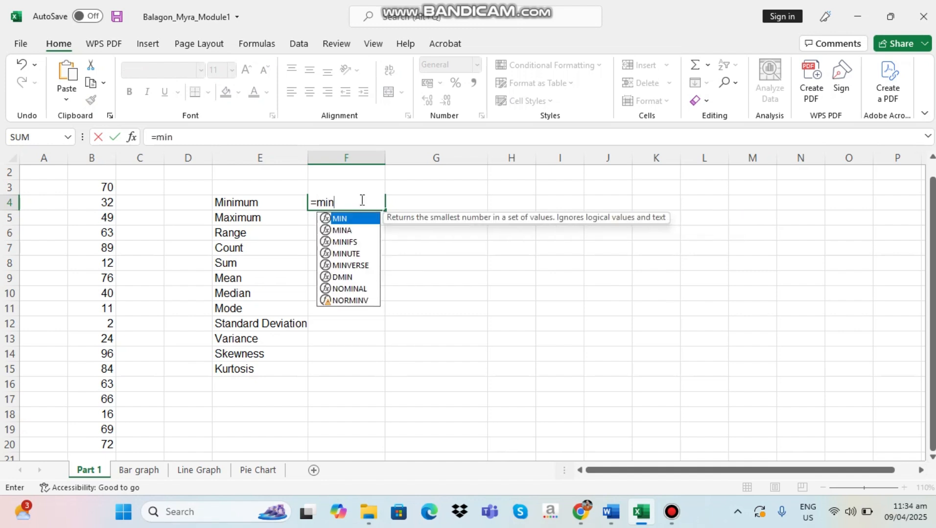
{"action": "double_click", "coordinate": [355, 220]}
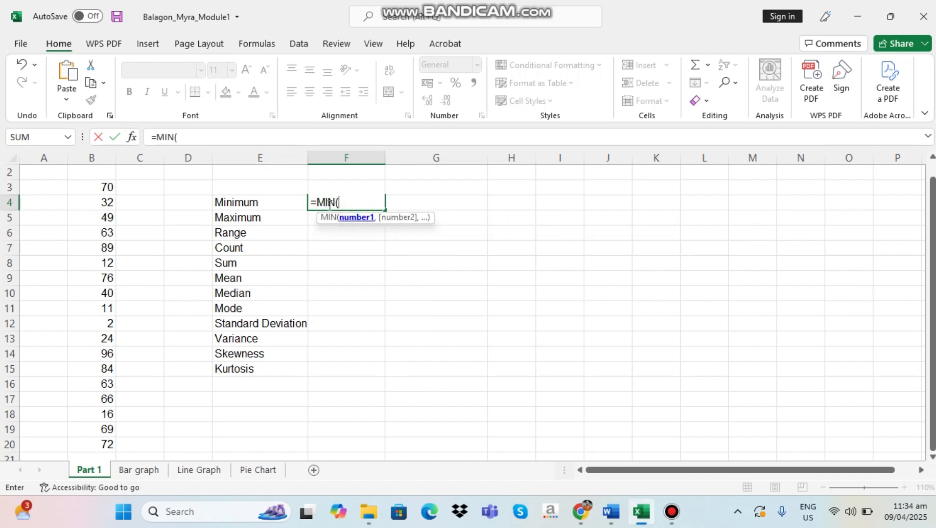
{"action": "left_click_drag", "start_coordinate": [98, 189], "coordinate": [107, 449]}
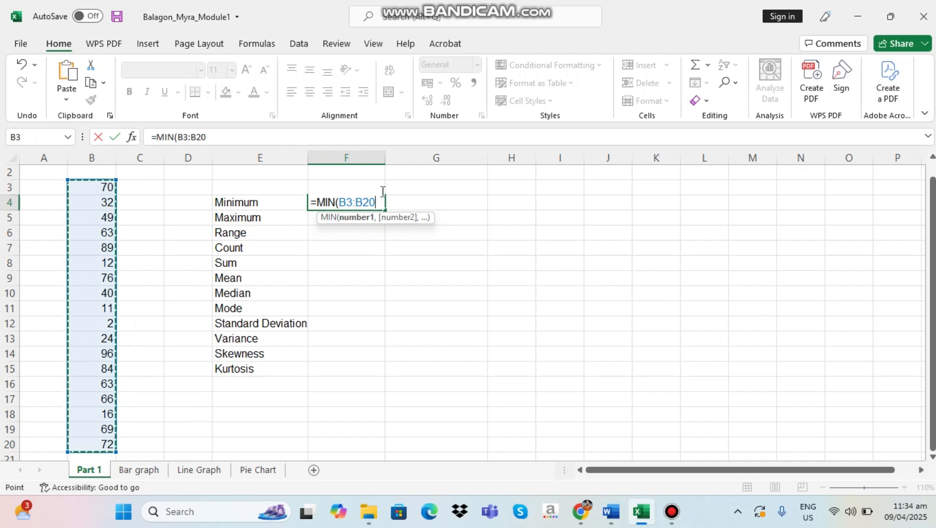
{"action": "type", "text": ")"}
{"action": "key", "text": "Return"}
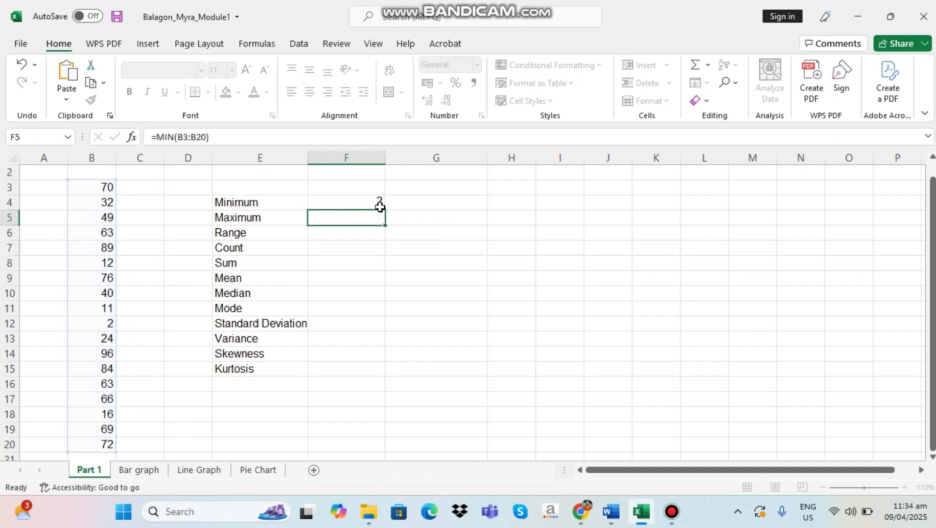
{"action": "left_click", "coordinate": [350, 201]}
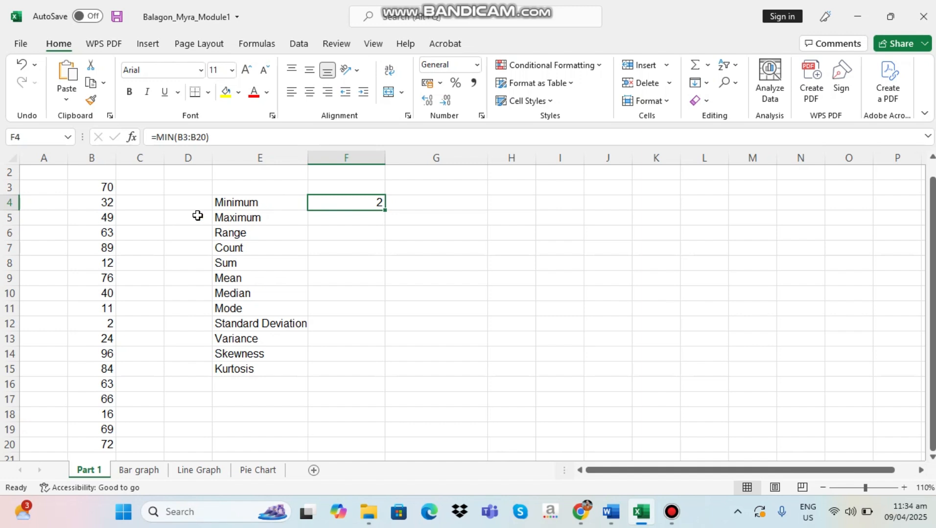
{"action": "left_click_drag", "start_coordinate": [100, 188], "coordinate": [108, 415]}
Calculate the maximum of the data in cell F5 with the formula =MAX(B3:B20)
{"action": "left_click", "coordinate": [236, 225]}
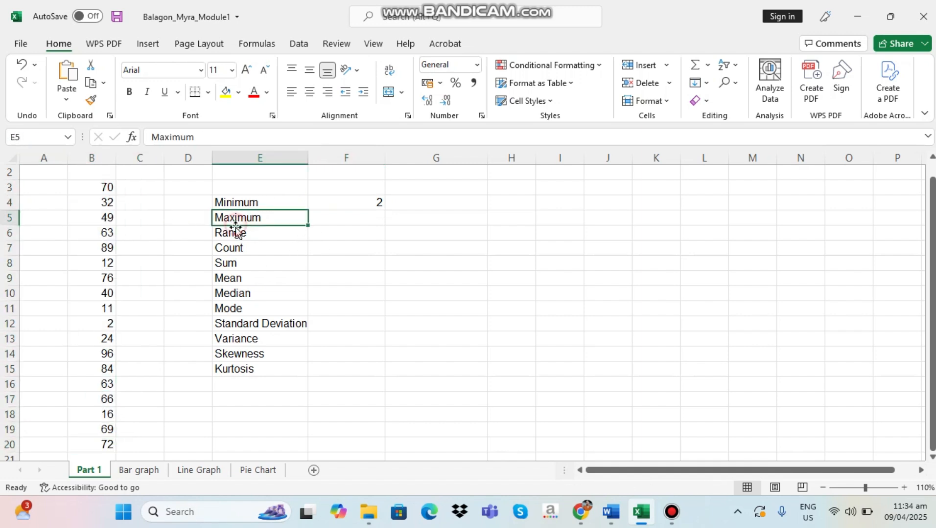
{"action": "left_click", "coordinate": [333, 216]}
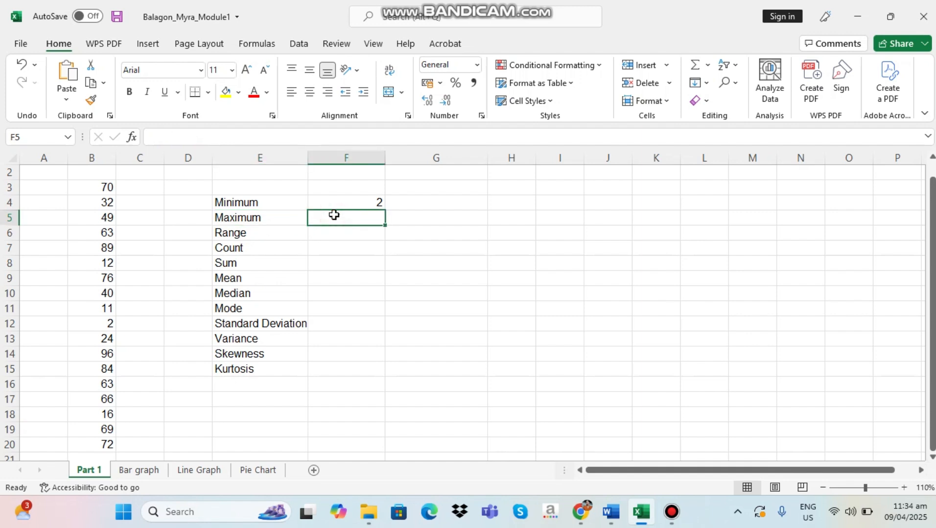
{"action": "type", "text": "=ma"}
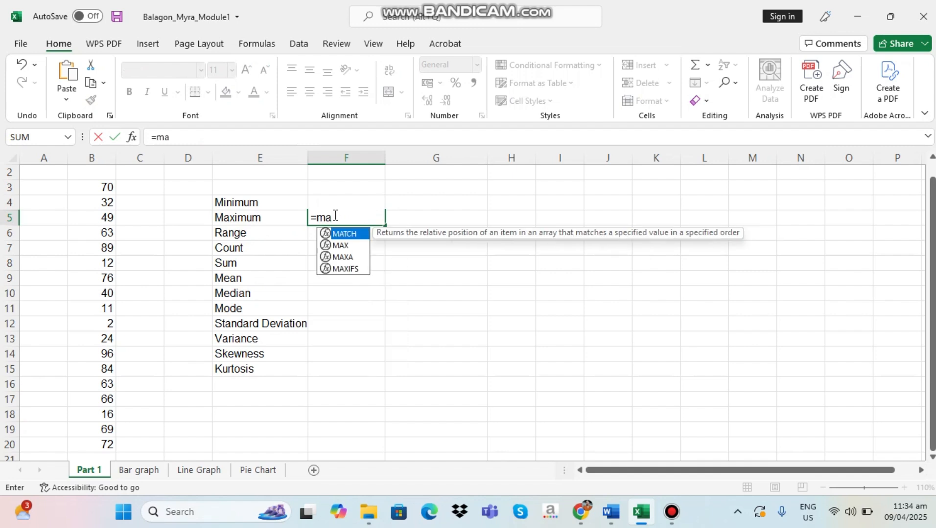
{"action": "type", "text": "x"}
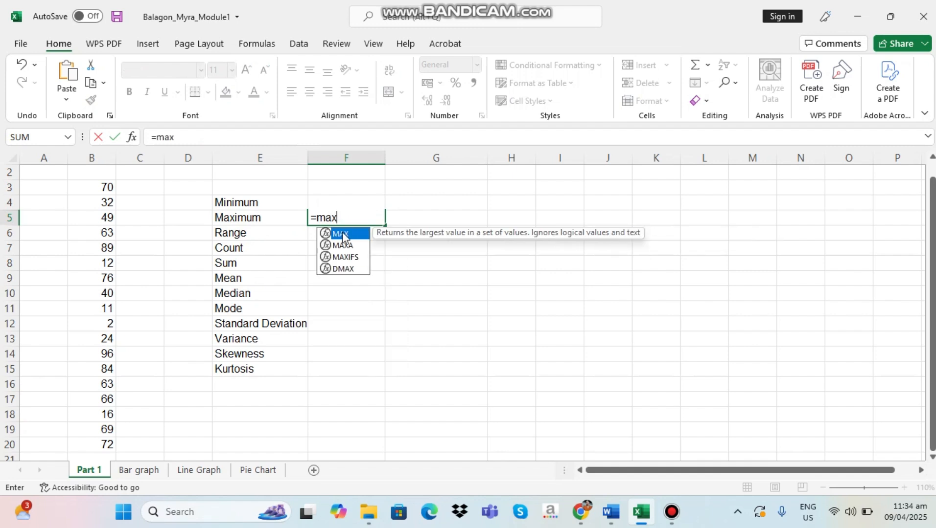
{"action": "double_click", "coordinate": [342, 233]}
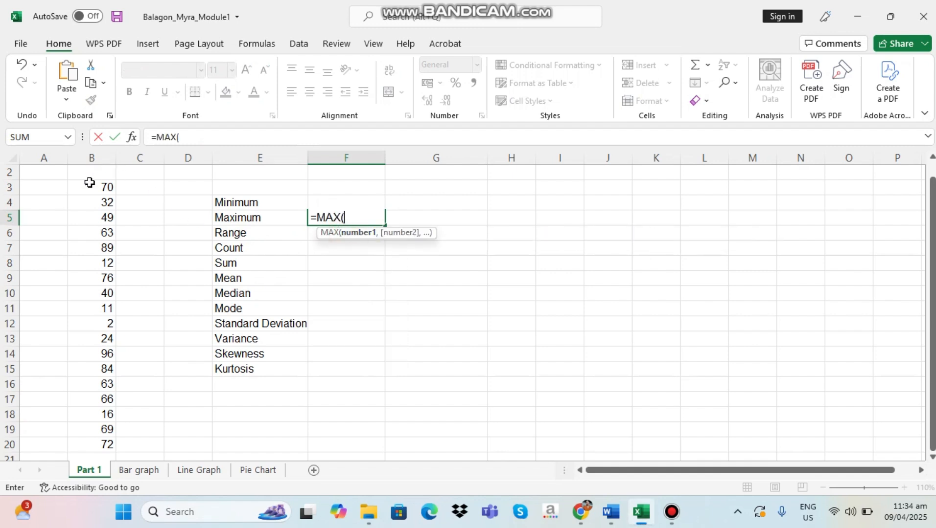
{"action": "left_click_drag", "start_coordinate": [88, 187], "coordinate": [98, 446]}
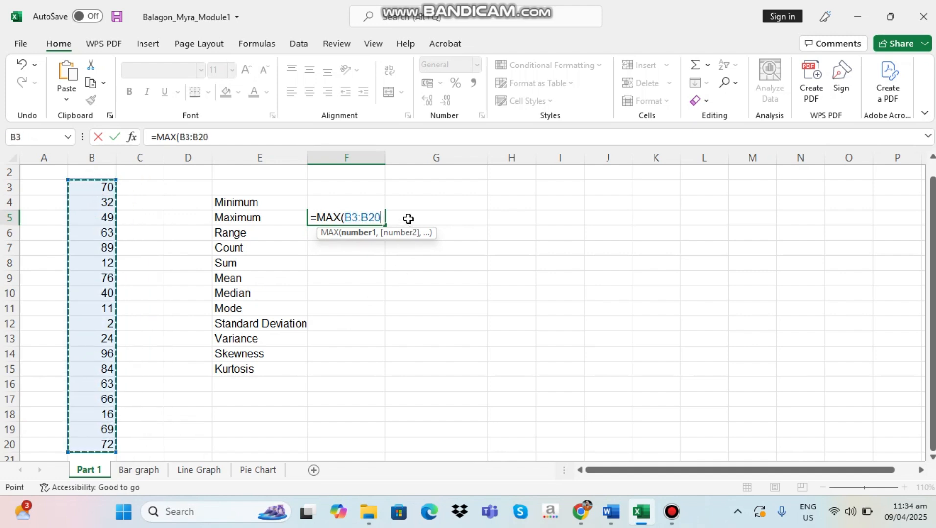
{"action": "type", "text": ")"}
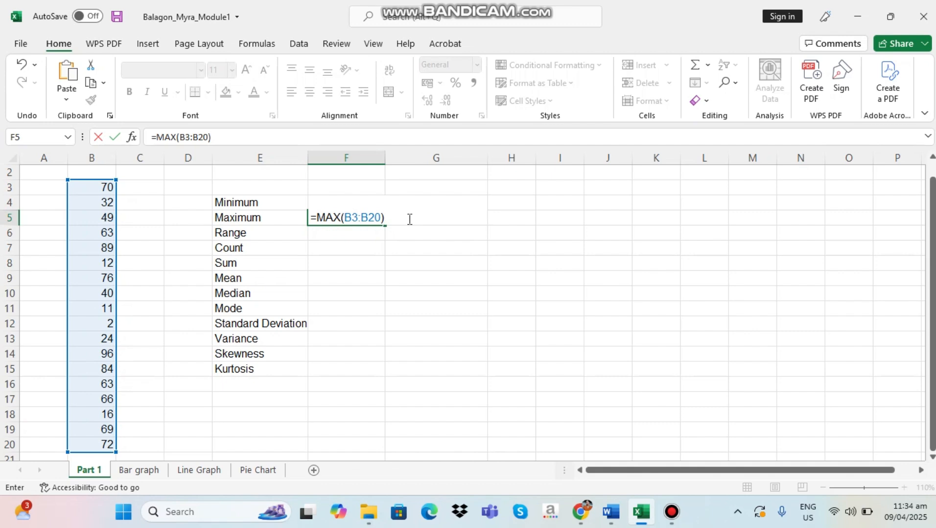
{"action": "key", "text": "Return"}
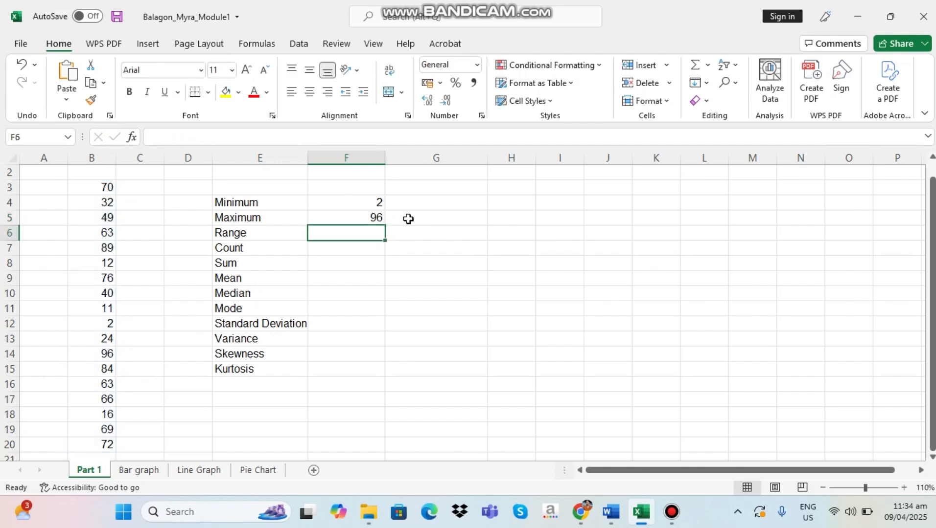
{"action": "left_click", "coordinate": [368, 217]}
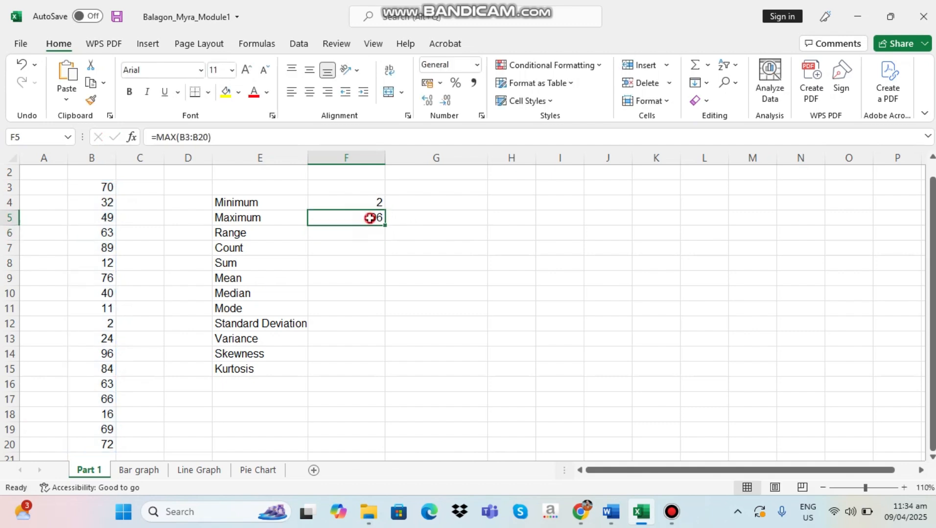
{"action": "left_click", "coordinate": [236, 221]}
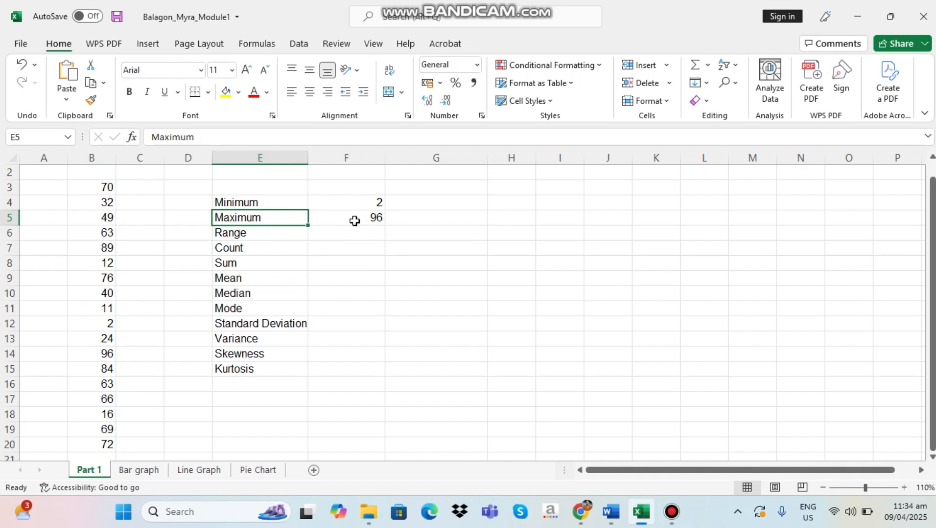
{"action": "left_click", "coordinate": [354, 220]}
Enter 94 as the range in cell F6, the difference between the maximum and the minimum
{"action": "left_click", "coordinate": [252, 232]}
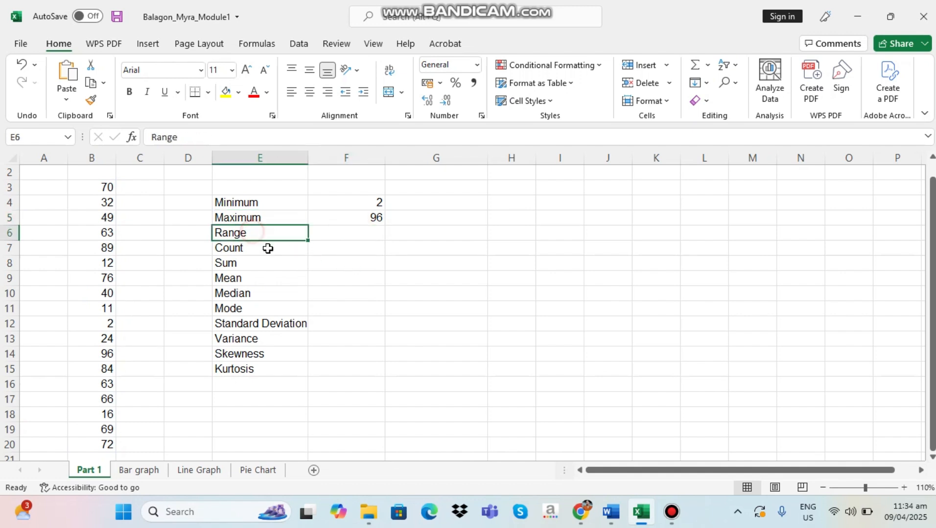
{"action": "left_click", "coordinate": [355, 237]}
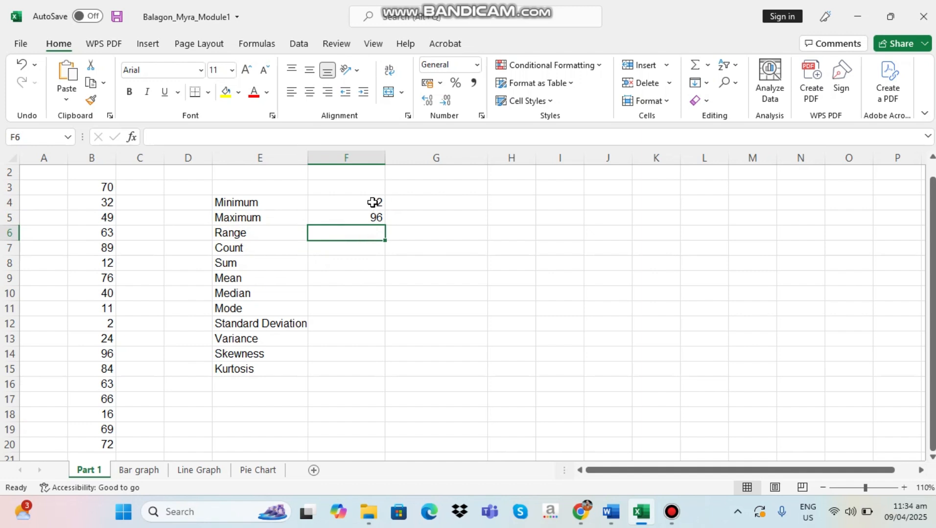
{"action": "left_click", "coordinate": [373, 202]}
{"action": "left_click", "coordinate": [369, 219]}
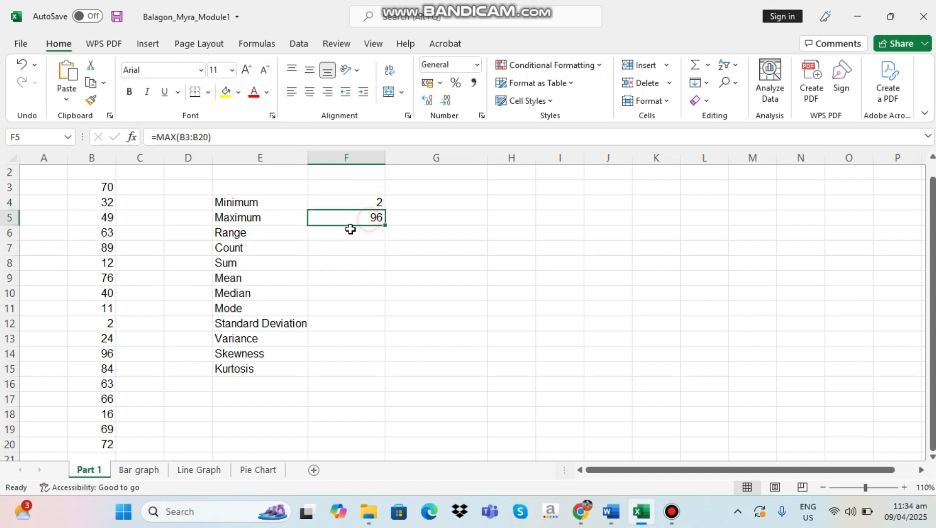
{"action": "left_click", "coordinate": [249, 239]}
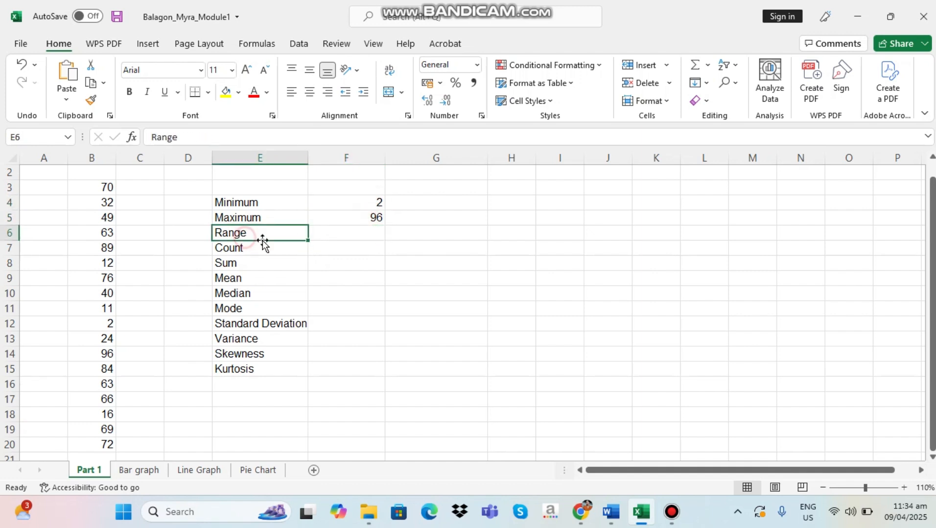
{"action": "left_click", "coordinate": [340, 235]}
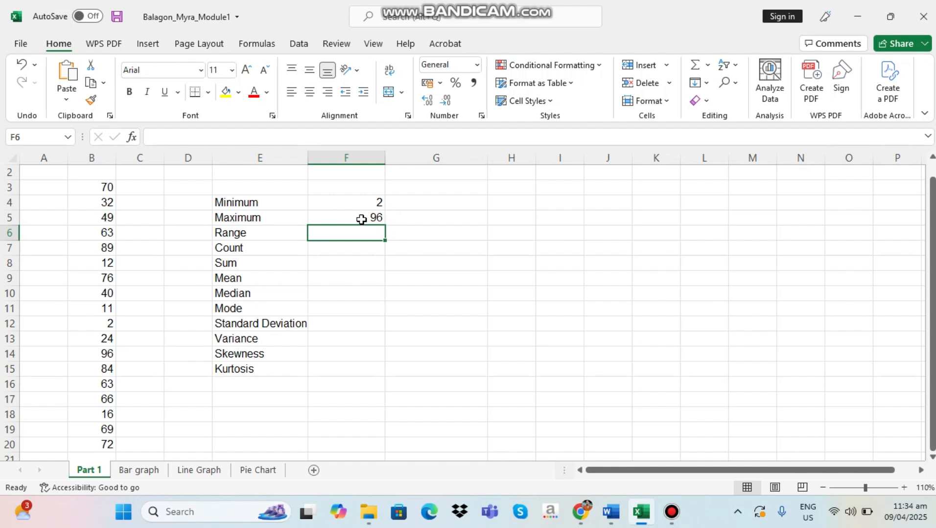
{"action": "left_click", "coordinate": [376, 218]}
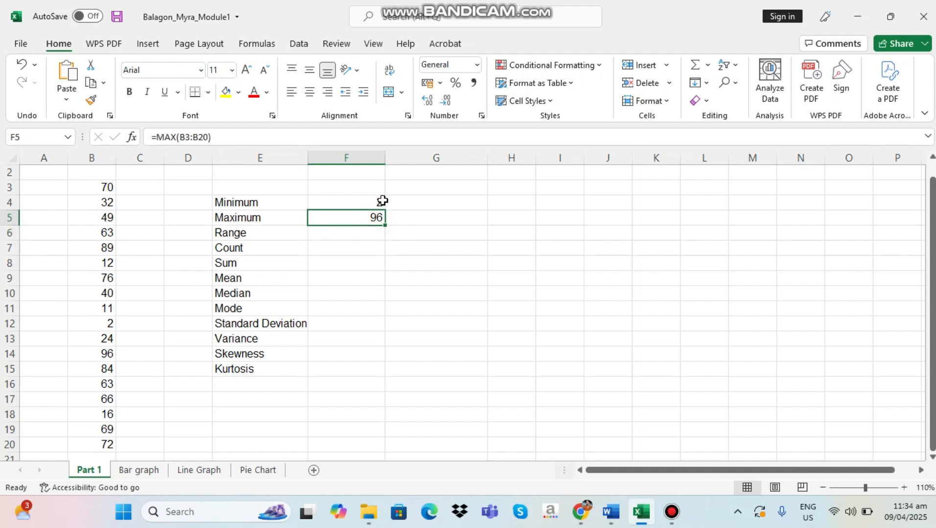
{"action": "left_click", "coordinate": [357, 234]}
{"action": "type", "text": "94"}
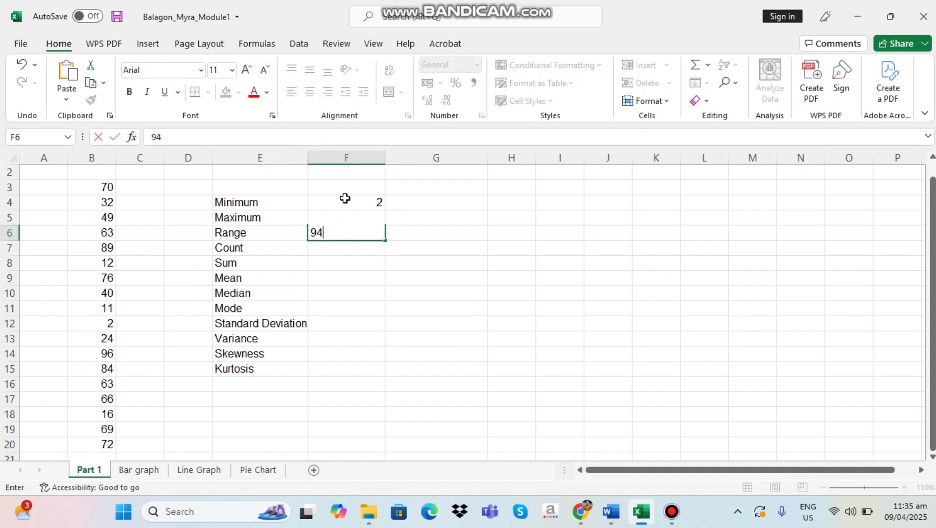
{"action": "left_click", "coordinate": [341, 265]}
{"action": "left_click", "coordinate": [338, 237]}
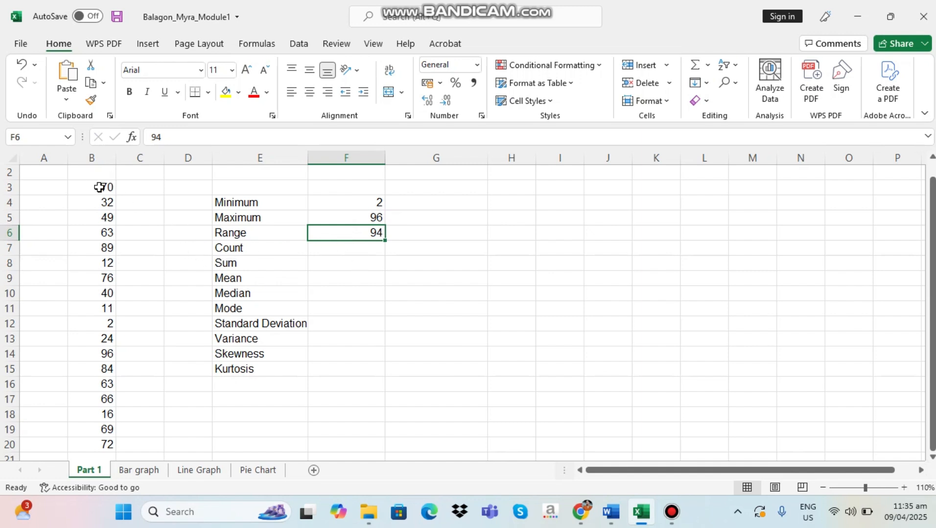
Count the data values in cell F7 with the formula =COUNT(B3:B20)
{"action": "left_click", "coordinate": [343, 248]}
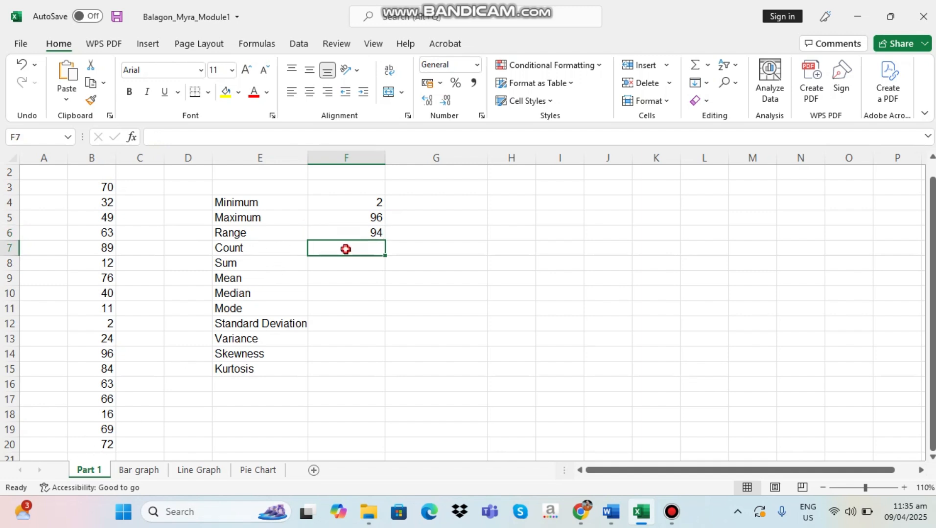
{"action": "type", "text": "="}
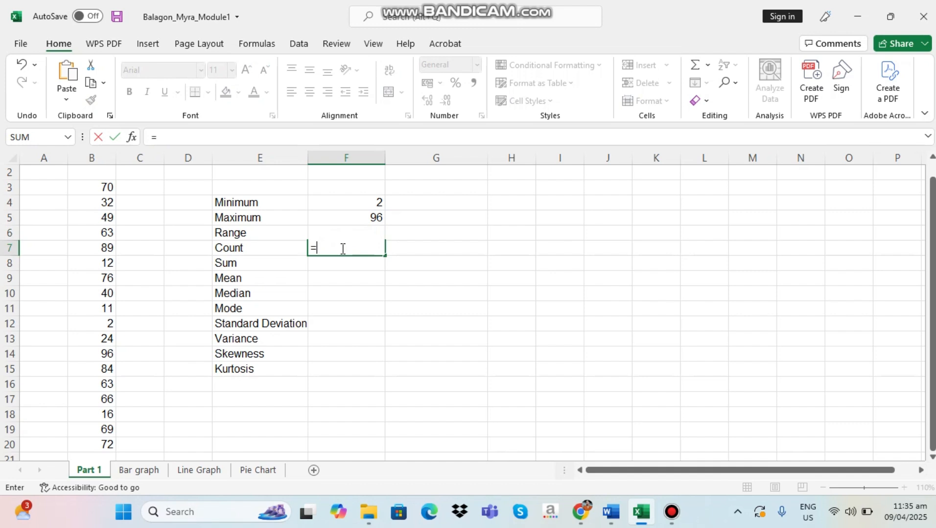
{"action": "type", "text": "coun"}
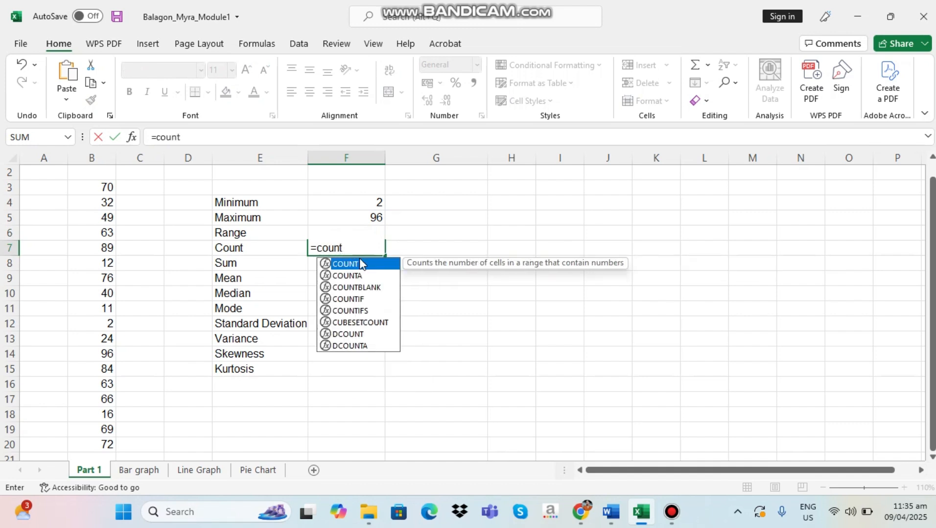
{"action": "type", "text": "t"}
{"action": "double_click", "coordinate": [373, 267]}
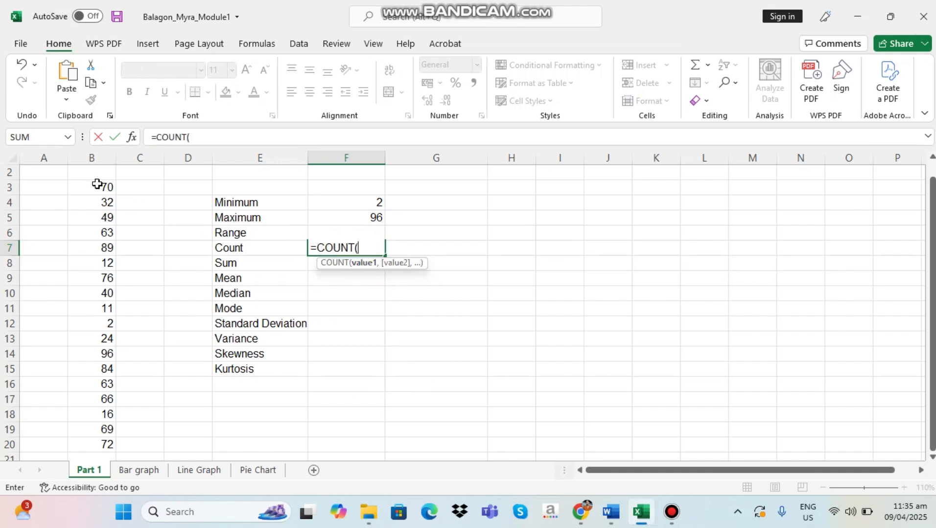
{"action": "left_click_drag", "start_coordinate": [96, 184], "coordinate": [85, 439]}
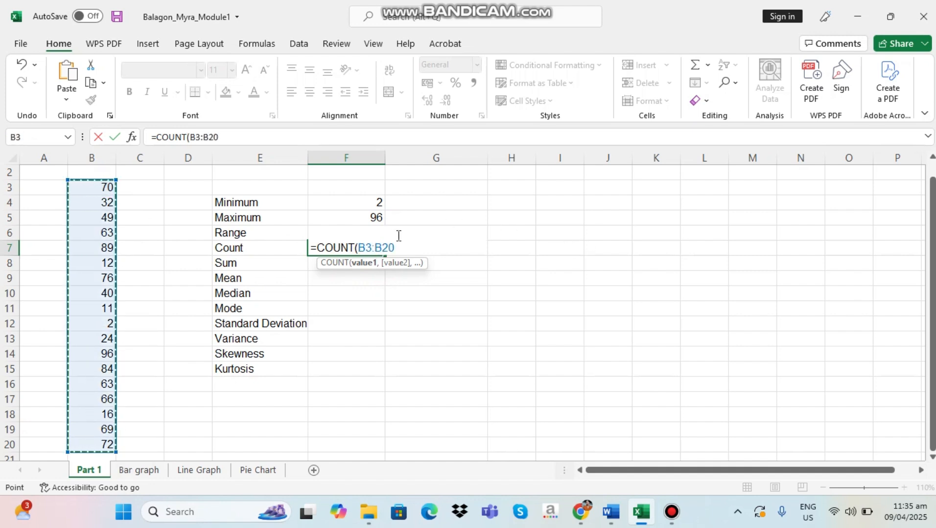
{"action": "type", "text": ")"}
{"action": "key", "text": "Return"}
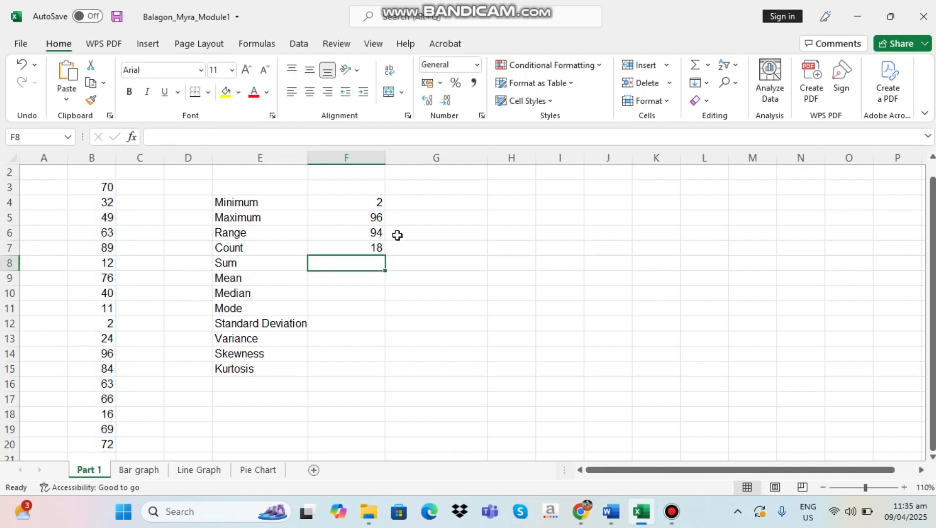
{"action": "left_click", "coordinate": [357, 250]}
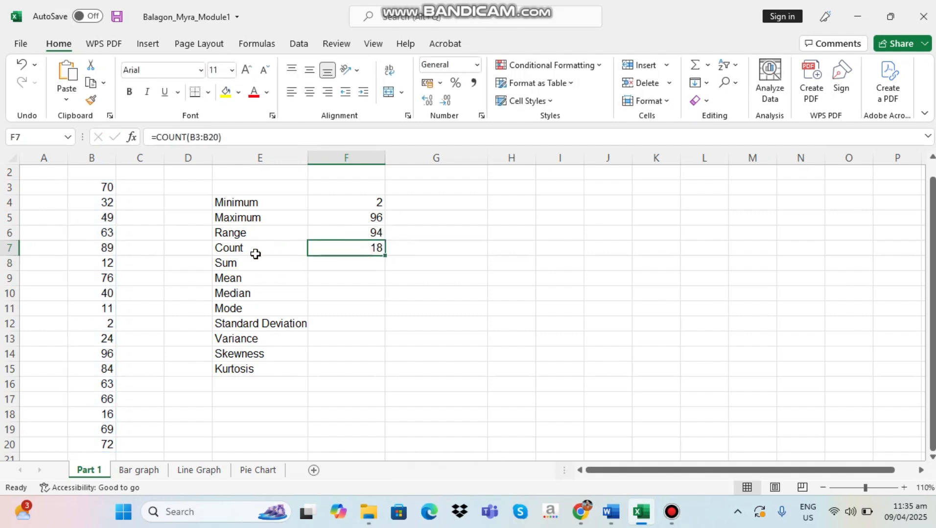
Calculate the sum of the data in cell F8 with the formula =SUM(B3:B19)
{"action": "left_click", "coordinate": [335, 268]}
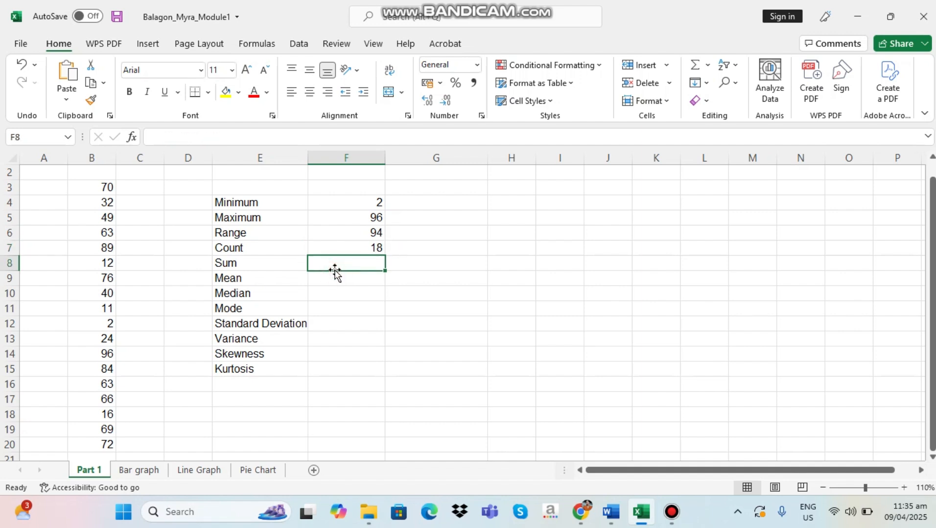
{"action": "type", "text": "="}
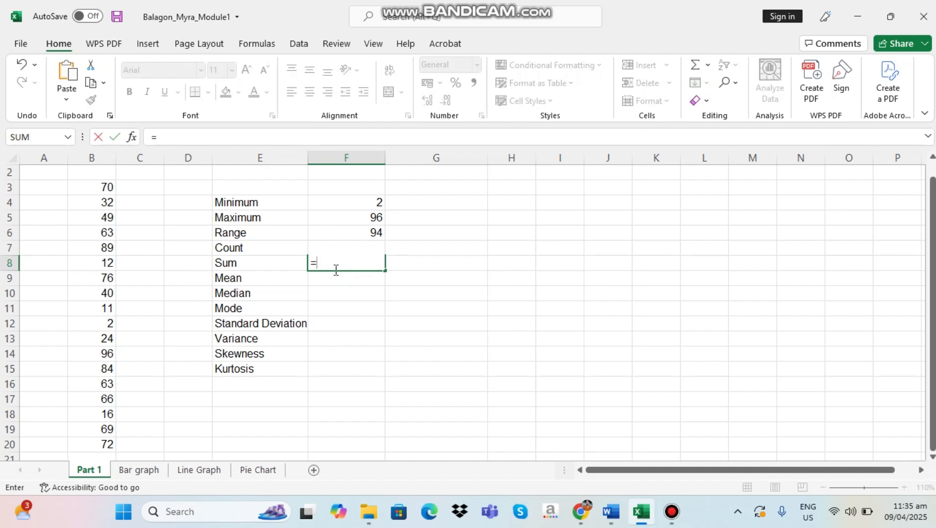
{"action": "type", "text": "sum"}
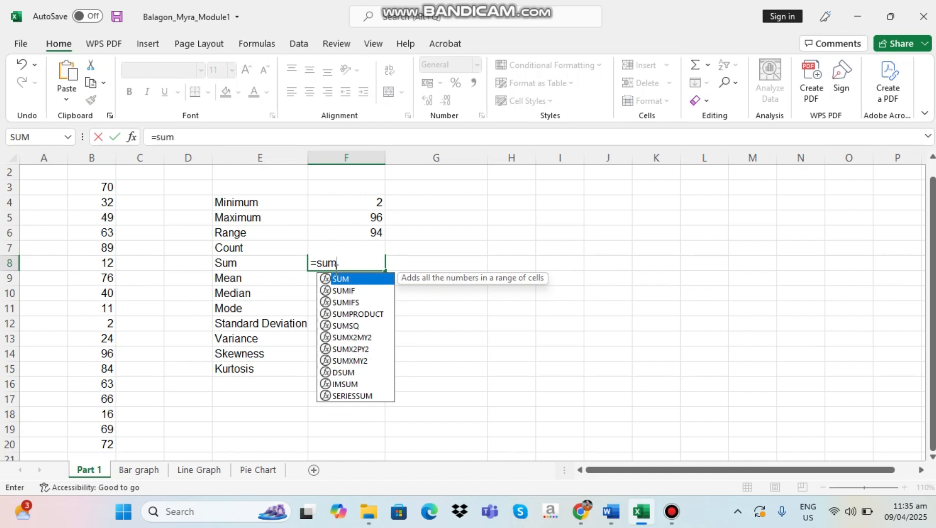
{"action": "double_click", "coordinate": [355, 279]}
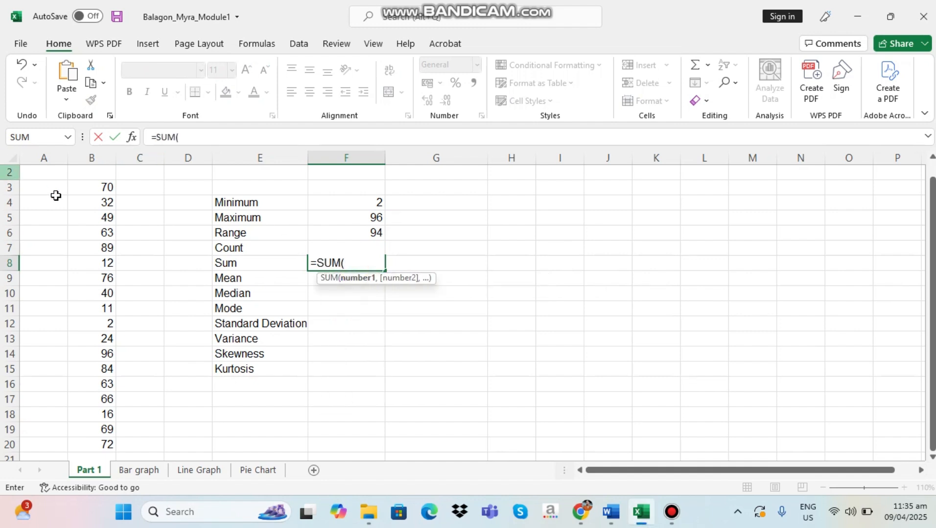
{"action": "left_click_drag", "start_coordinate": [90, 188], "coordinate": [85, 429]}
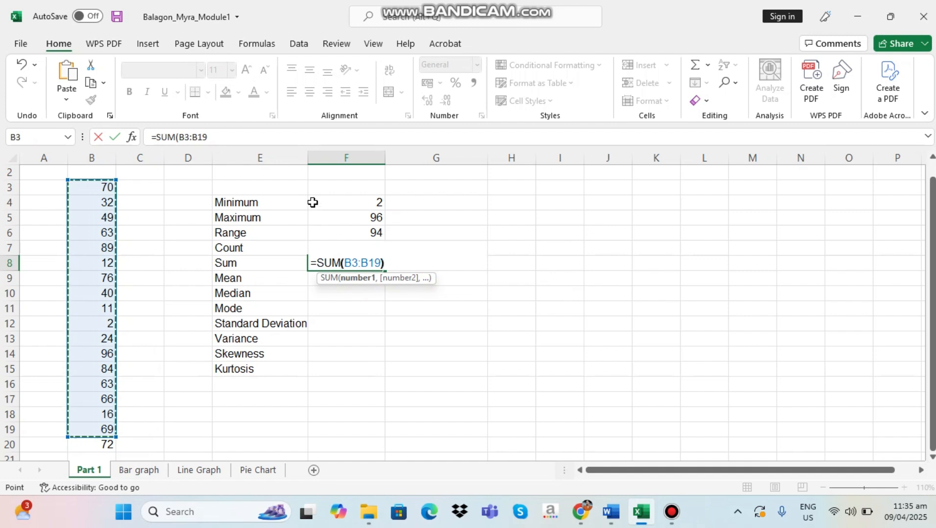
{"action": "type", "text": ")"}
{"action": "key", "text": "Return"}
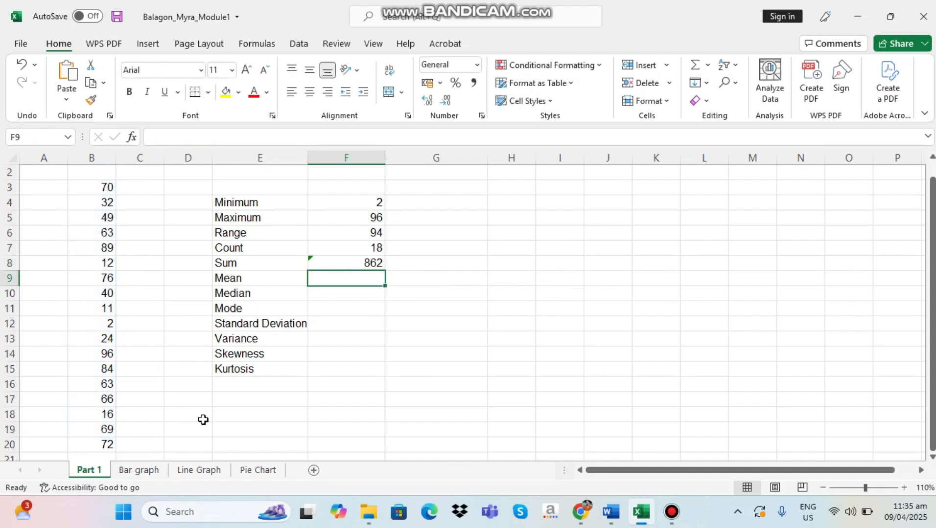
{"action": "left_click", "coordinate": [372, 265]}
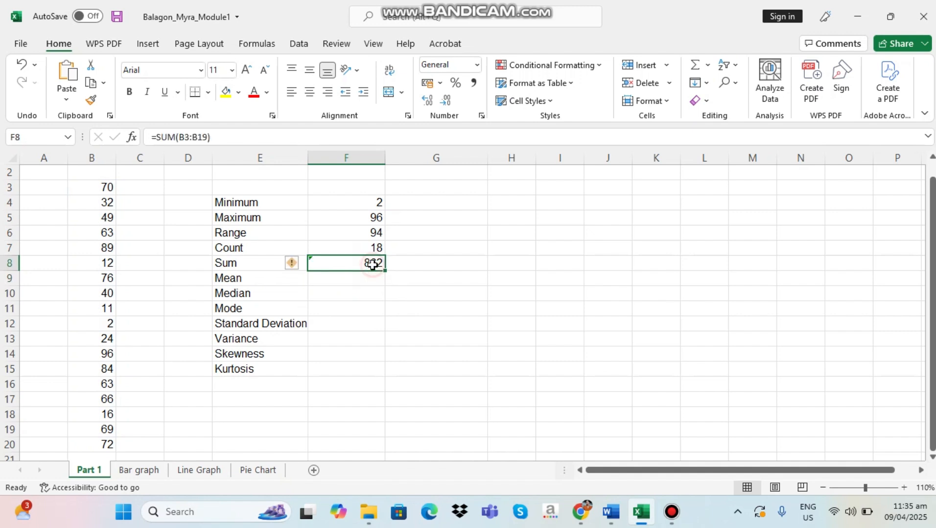
{"action": "left_click_drag", "start_coordinate": [96, 187], "coordinate": [103, 445]}
{"action": "left_click", "coordinate": [386, 359]}
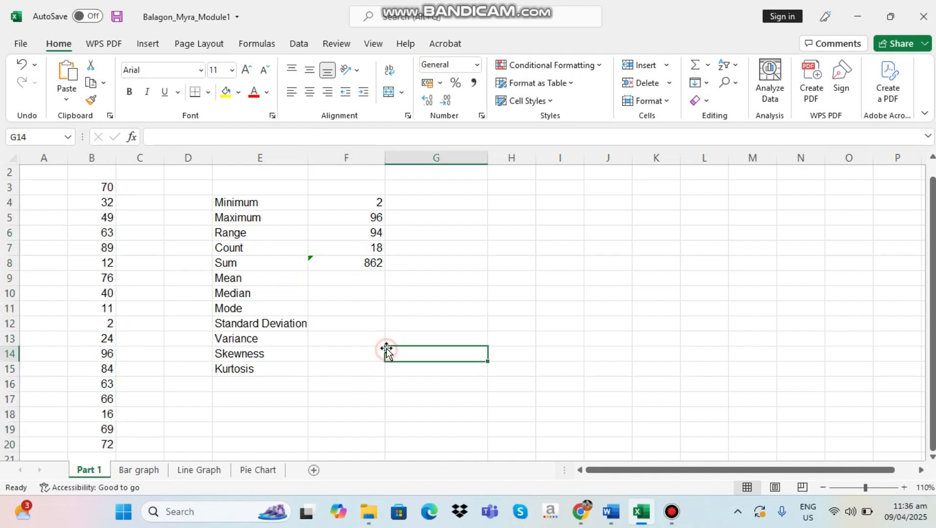
{"action": "left_click", "coordinate": [355, 263]}
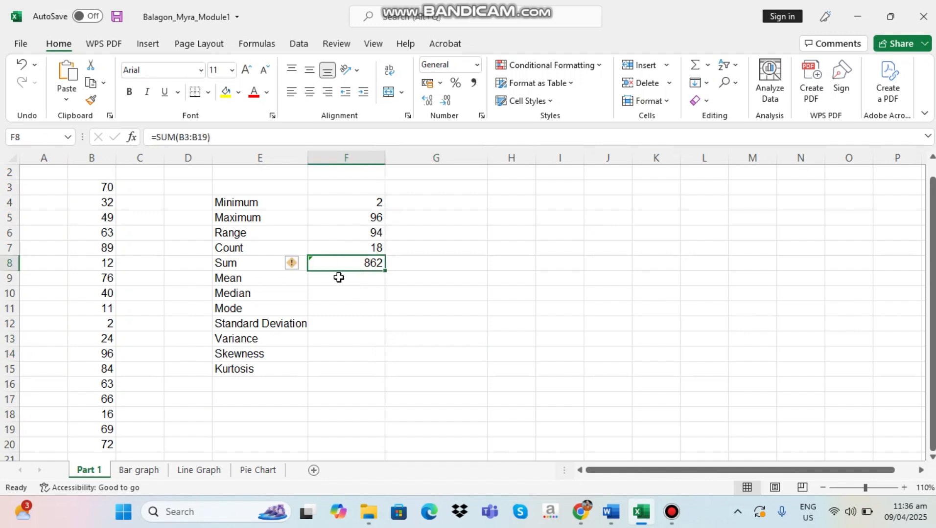
Calculate the mean of the data in cell F9 with the formula =AVERAGE(B3:B20)
{"action": "left_click", "coordinate": [338, 280]}
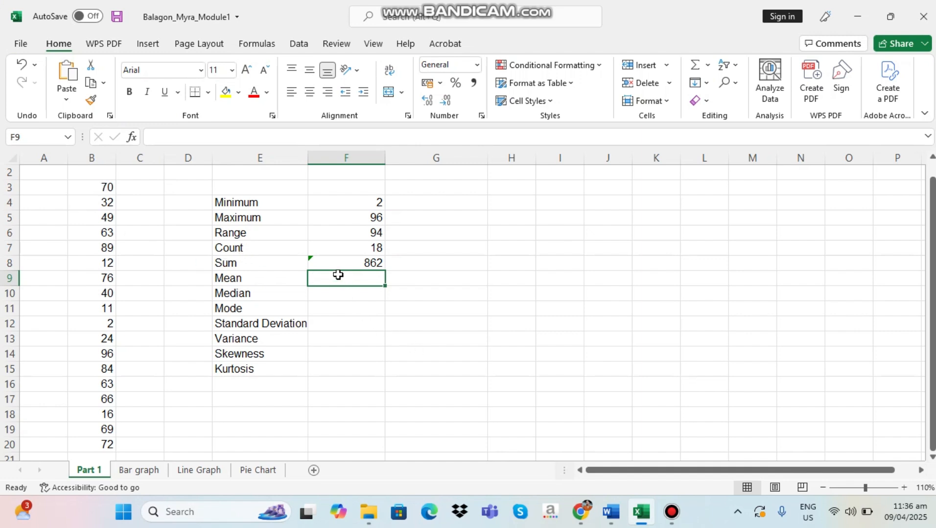
{"action": "type", "text": "="}
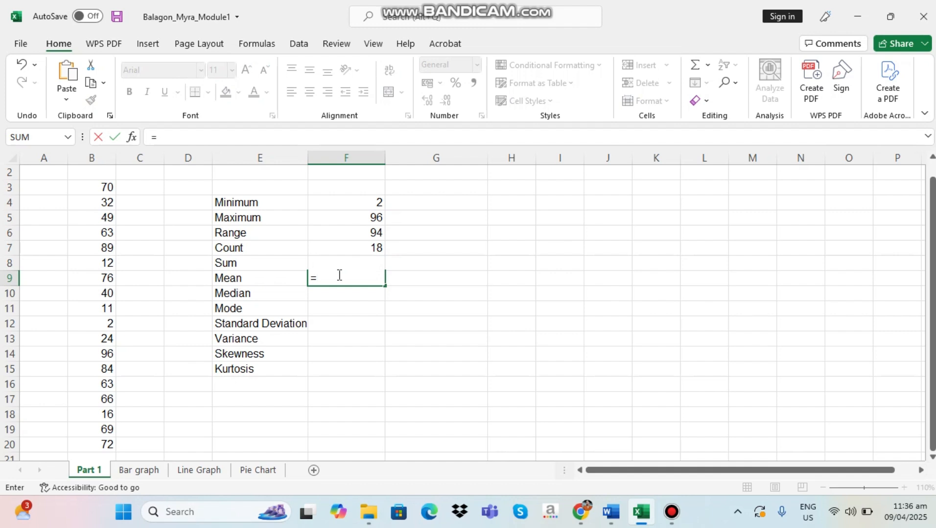
{"action": "type", "text": "aver"}
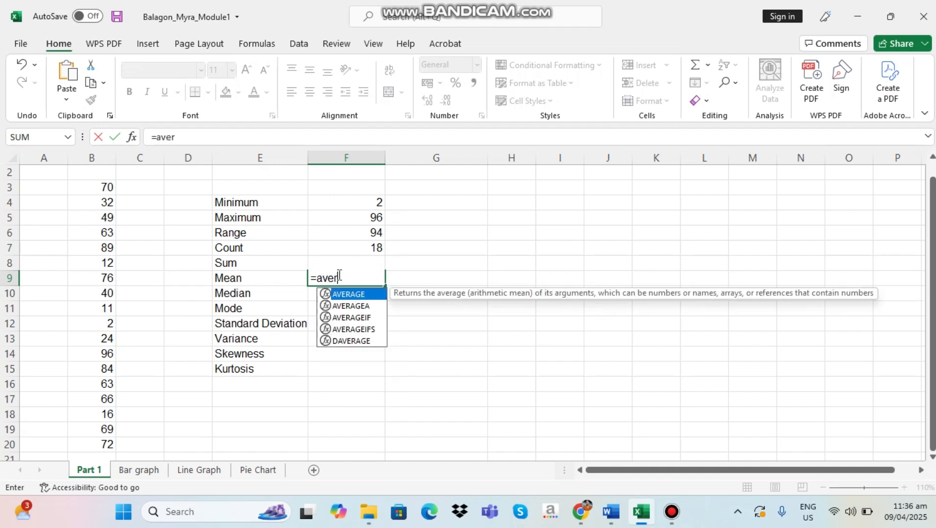
{"action": "double_click", "coordinate": [365, 295]}
{"action": "left_click_drag", "start_coordinate": [109, 184], "coordinate": [104, 442]}
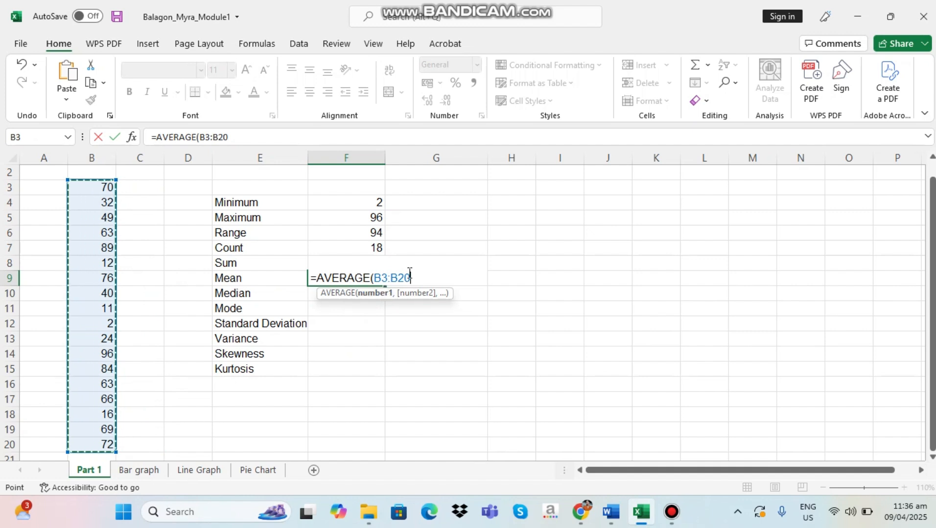
{"action": "type", "text": ")"}
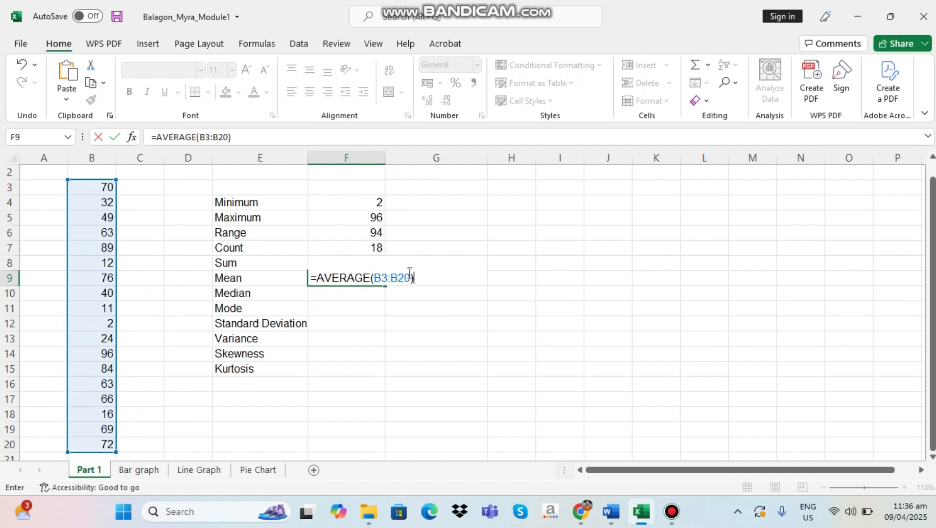
{"action": "key", "text": "Return"}
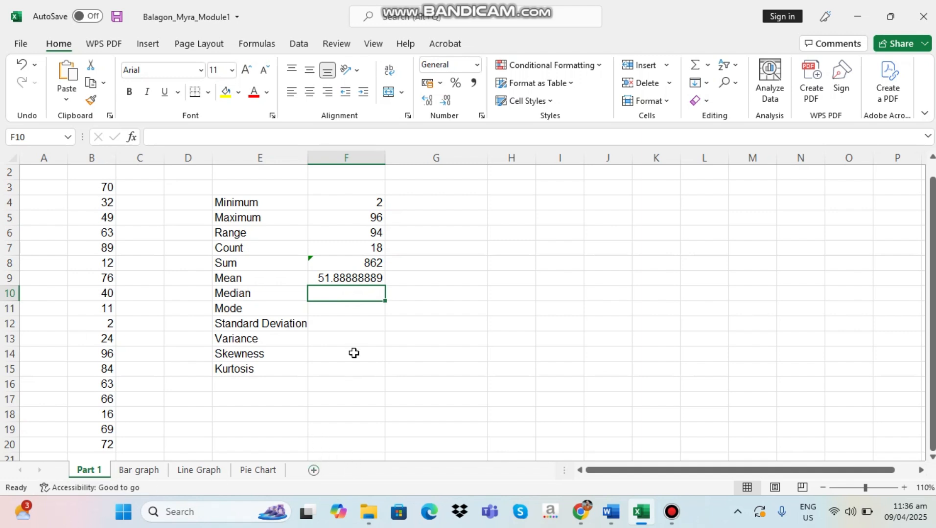
Calculate the median of the data in cell F10 with the formula =MEDIAN(B3:B20)
{"action": "type", "text": "="}
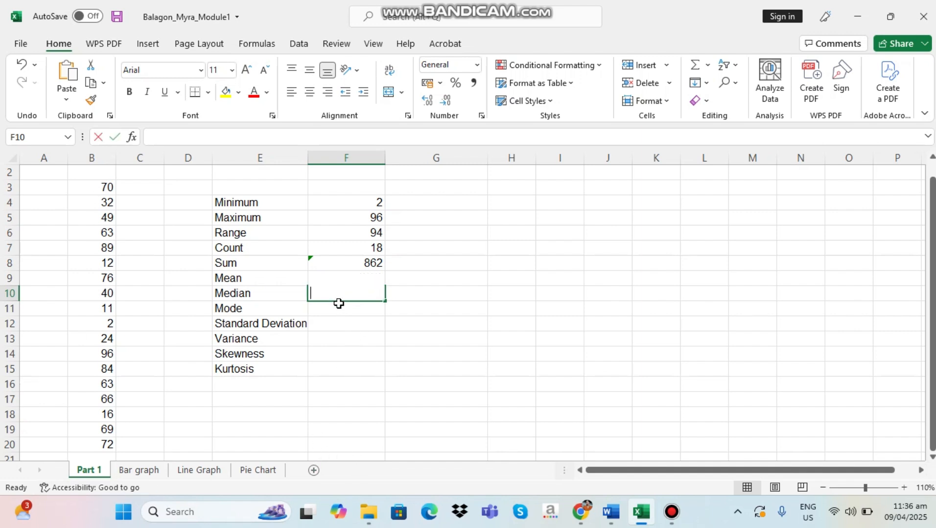
{"action": "type", "text": "m"}
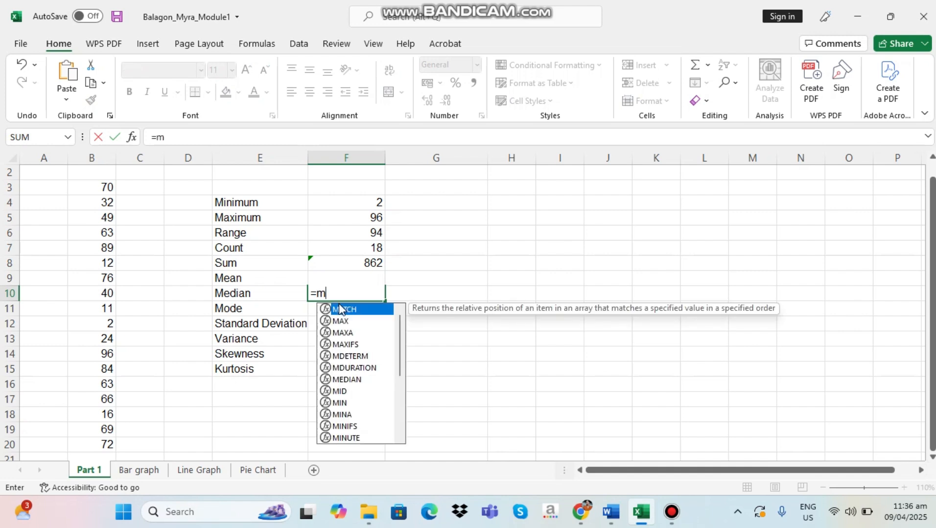
{"action": "type", "text": "edian"}
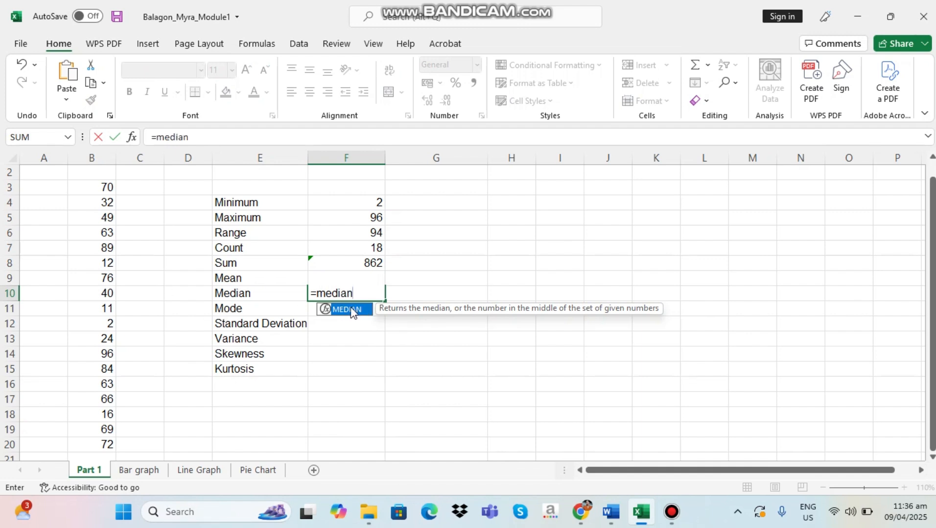
{"action": "double_click", "coordinate": [351, 310]}
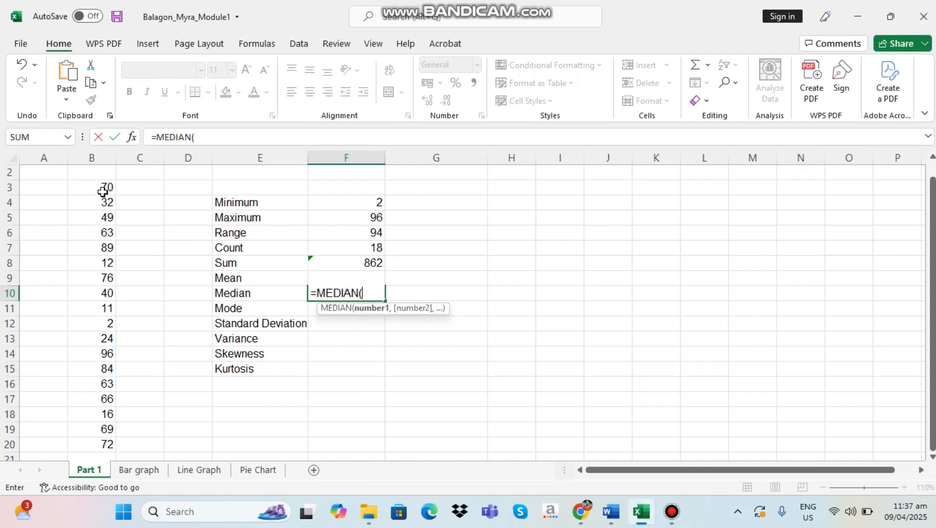
{"action": "left_click_drag", "start_coordinate": [103, 187], "coordinate": [94, 443]}
{"action": "type", "text": ")"}
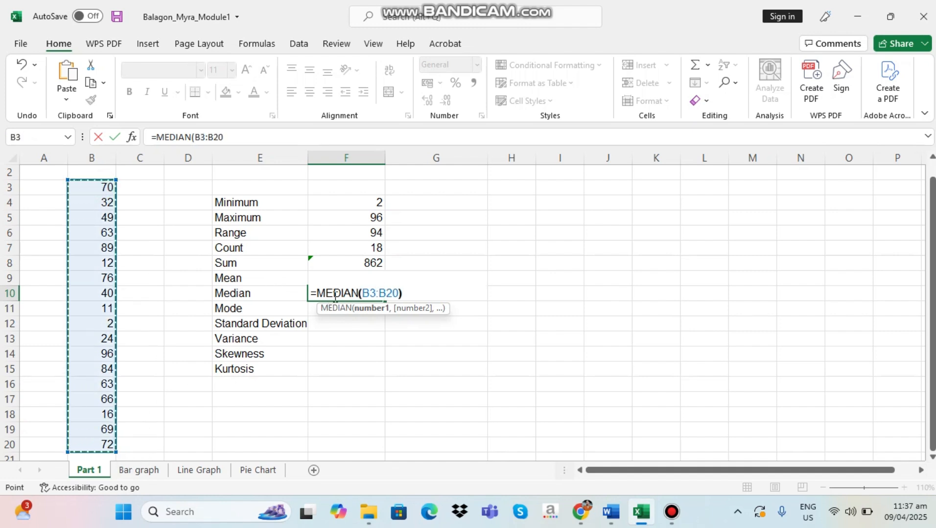
{"action": "key", "text": "Return"}
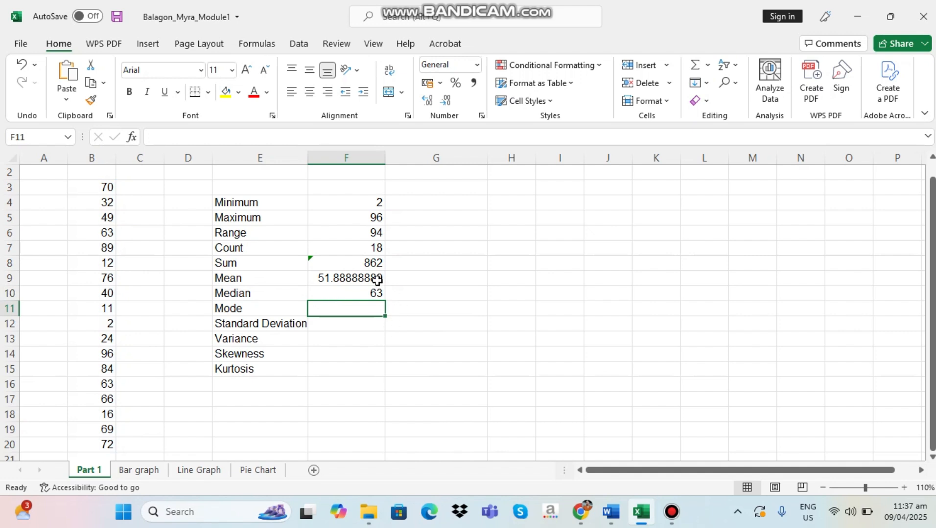
{"action": "left_click", "coordinate": [375, 293]}
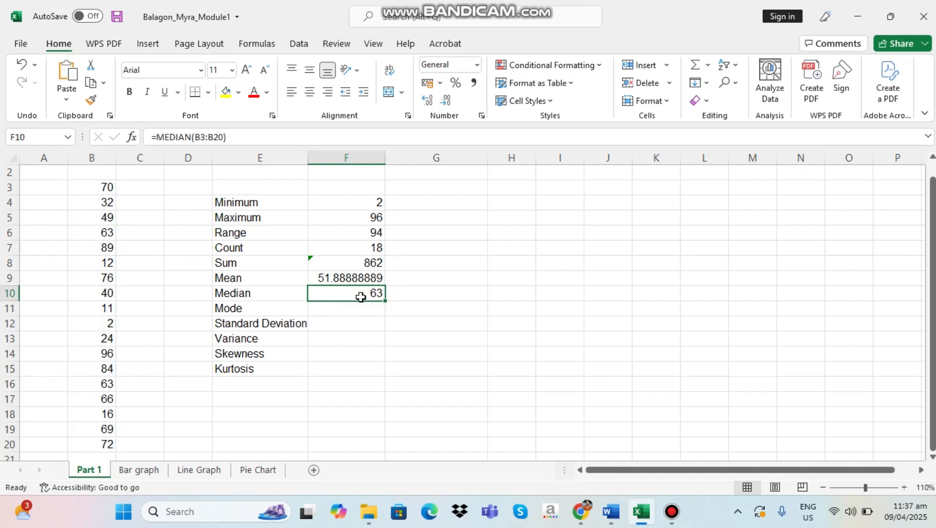
{"action": "left_click_drag", "start_coordinate": [106, 187], "coordinate": [100, 443]}
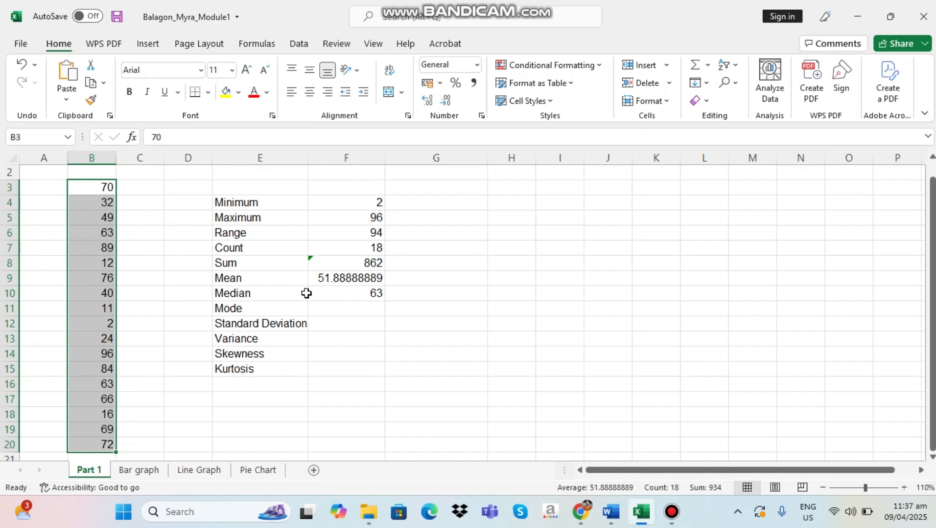
{"action": "left_click", "coordinate": [357, 296]}
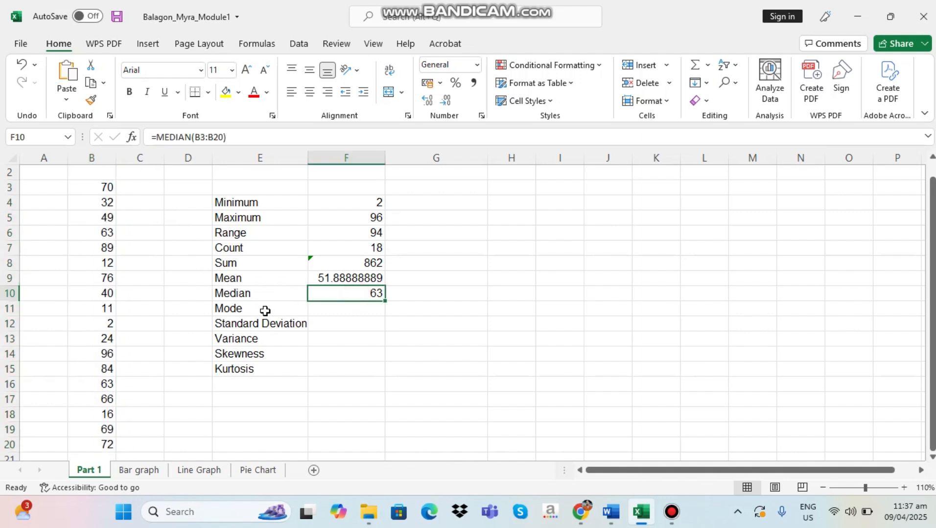
Calculate the mode of the data in cell F11 with the formula =MODE.MULT(B3:B20)
{"action": "left_click", "coordinate": [265, 312]}
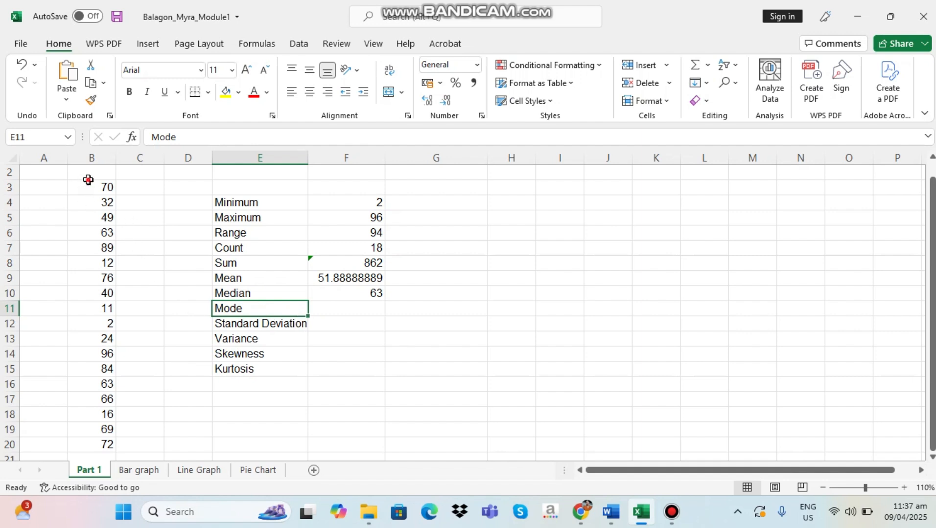
{"action": "left_click_drag", "start_coordinate": [88, 180], "coordinate": [86, 430]}
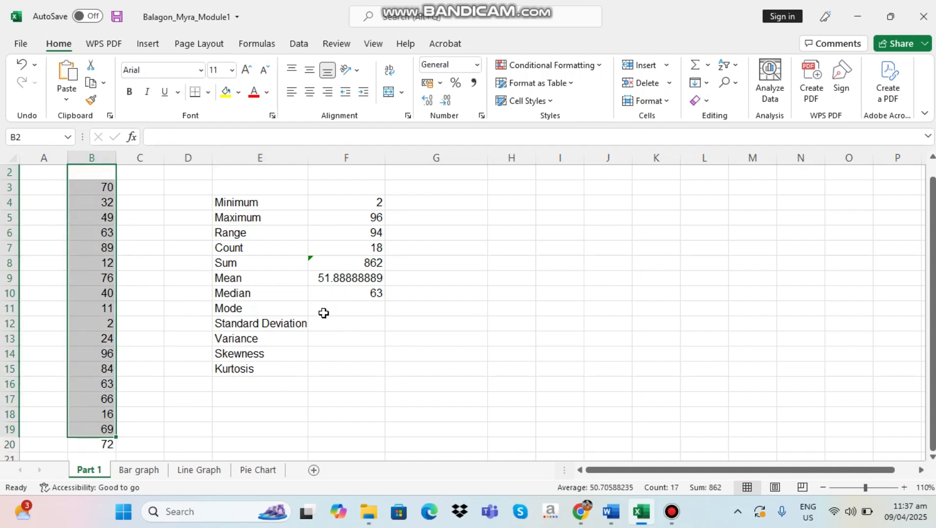
{"action": "left_click", "coordinate": [323, 313]}
{"action": "type", "text": "="}
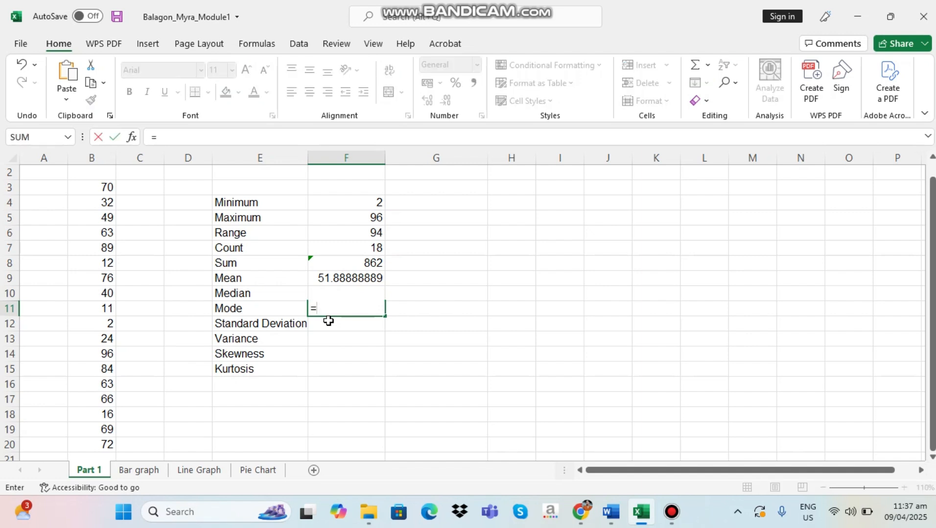
{"action": "type", "text": "mode"}
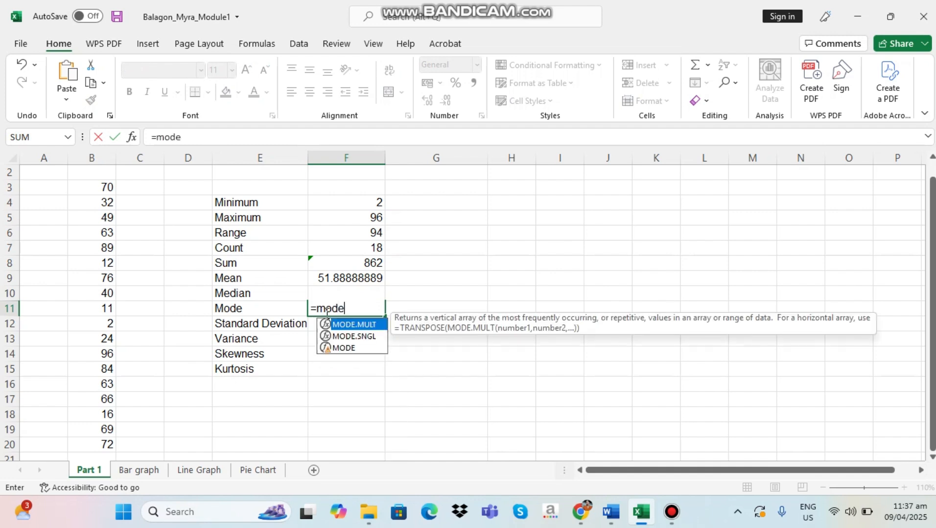
{"action": "double_click", "coordinate": [355, 325]}
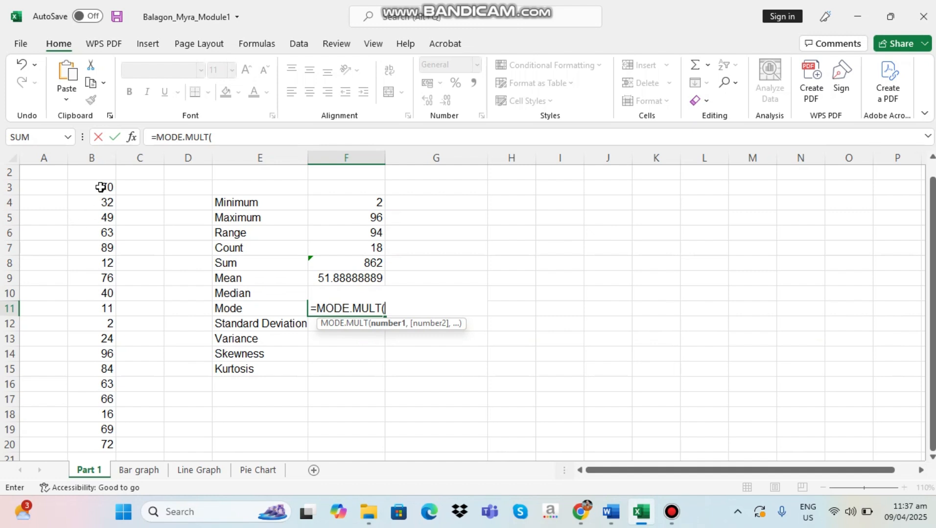
{"action": "left_click_drag", "start_coordinate": [105, 187], "coordinate": [107, 398]}
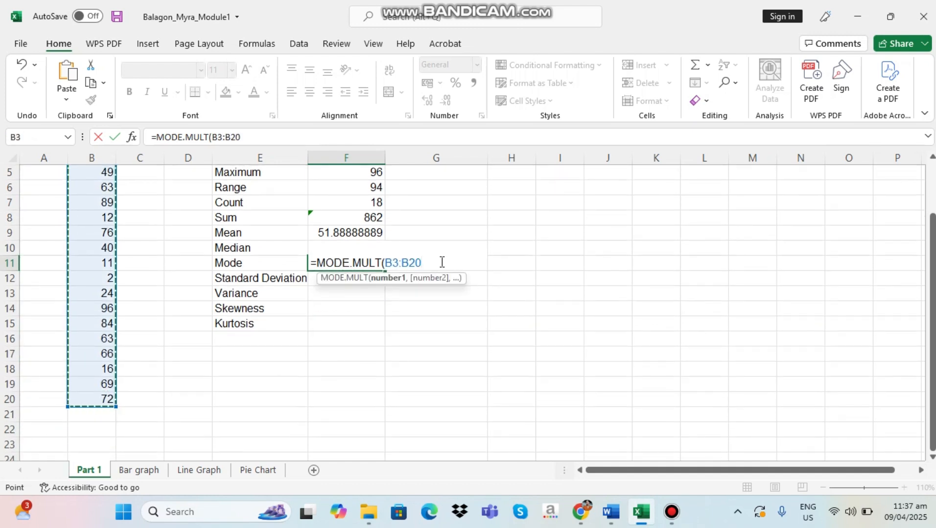
{"action": "type", "text": ")"}
{"action": "key", "text": "Return"}
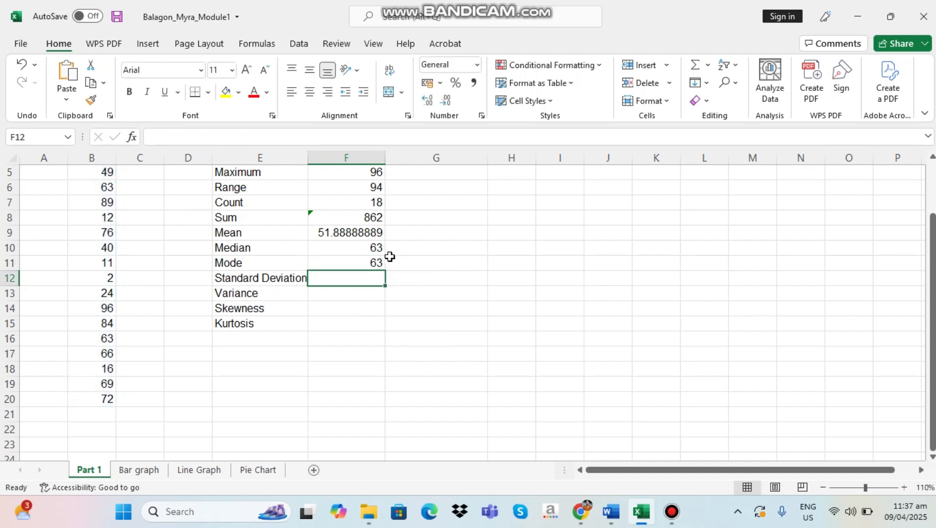
{"action": "scroll", "coordinate": [373, 333], "scroll_direction": "up", "scroll_amount": 1}
{"action": "scroll", "coordinate": [373, 333], "scroll_direction": "up", "scroll_amount": 1}
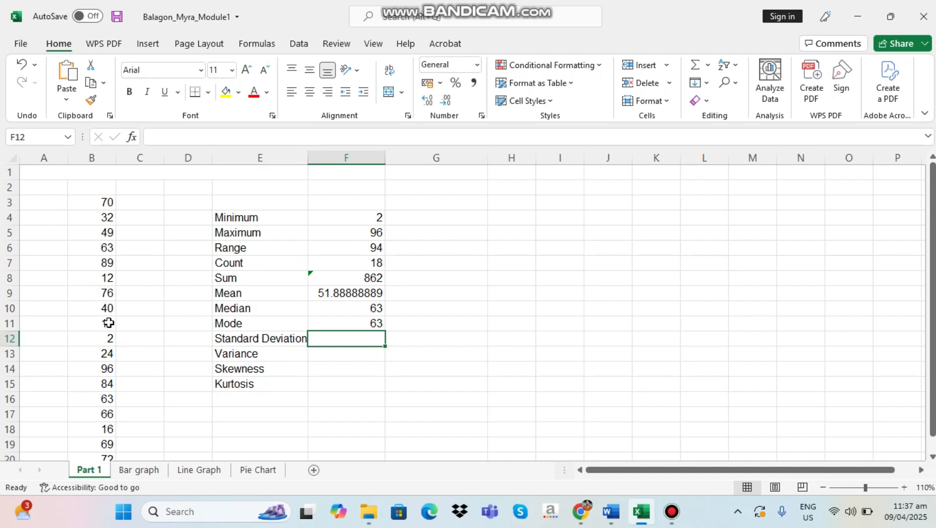
{"action": "scroll", "coordinate": [109, 323], "scroll_direction": "down", "scroll_amount": 1}
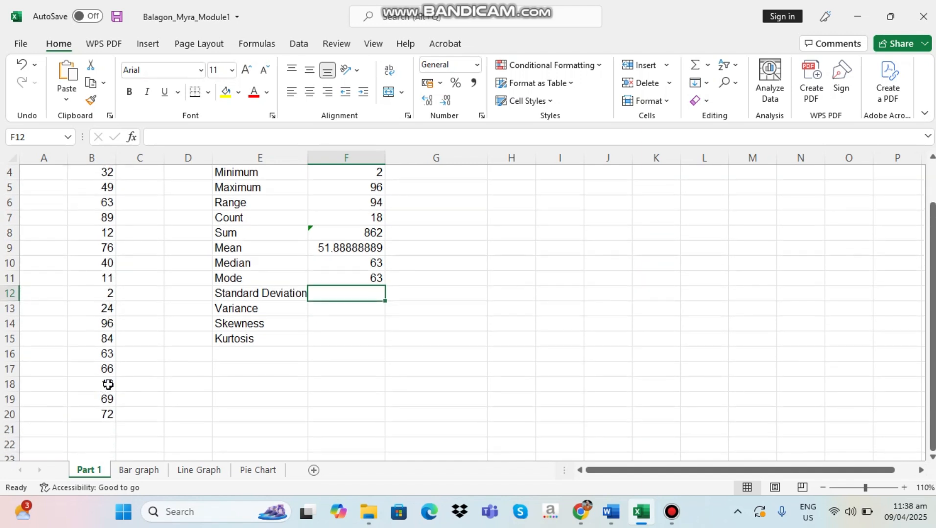
{"action": "scroll", "coordinate": [108, 385], "scroll_direction": "up", "scroll_amount": 1}
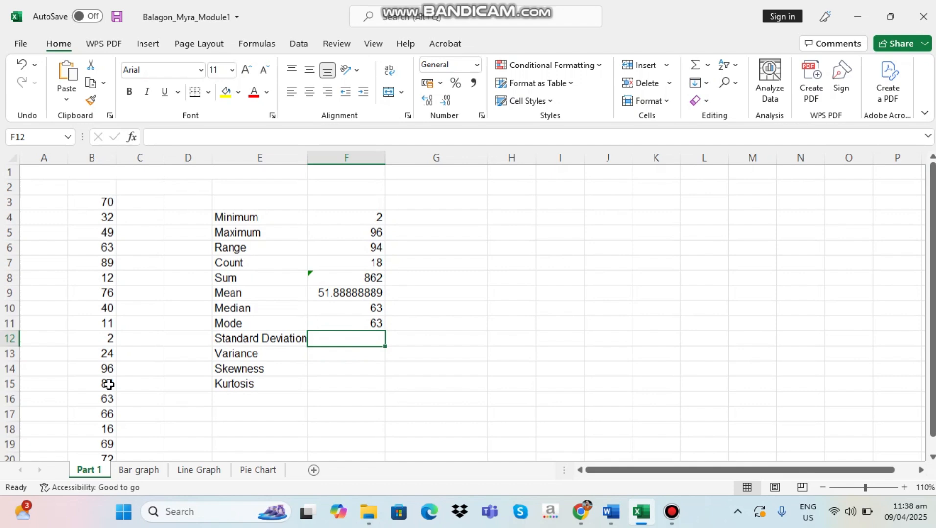
{"action": "left_click", "coordinate": [106, 248]}
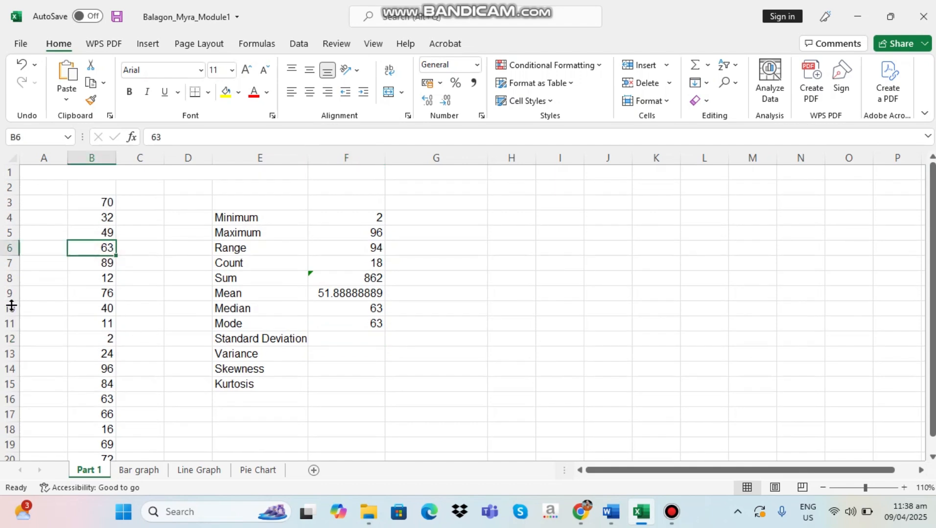
Calculate the population standard deviation of the data in cell F12 with the formula =STDEV.P(B3:B20)
{"action": "left_click", "coordinate": [259, 342]}
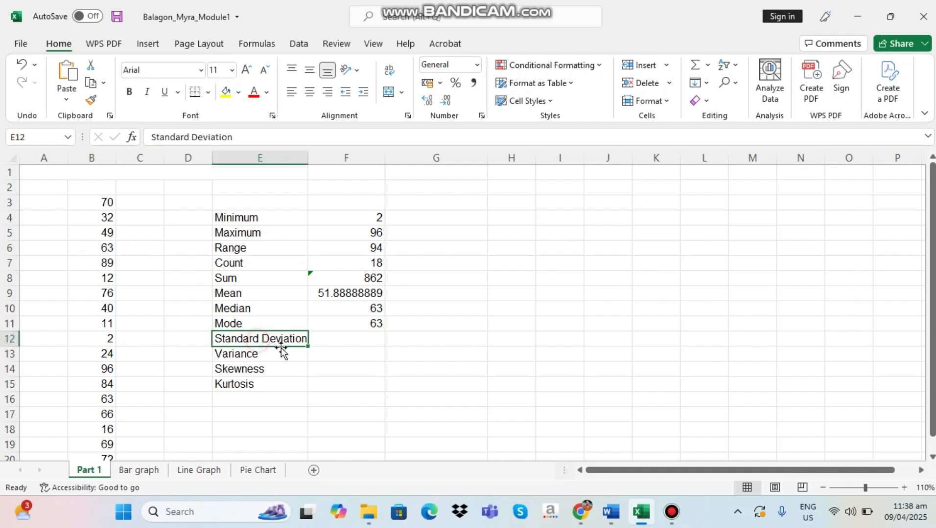
{"action": "left_click", "coordinate": [340, 349]}
{"action": "left_click", "coordinate": [342, 337]}
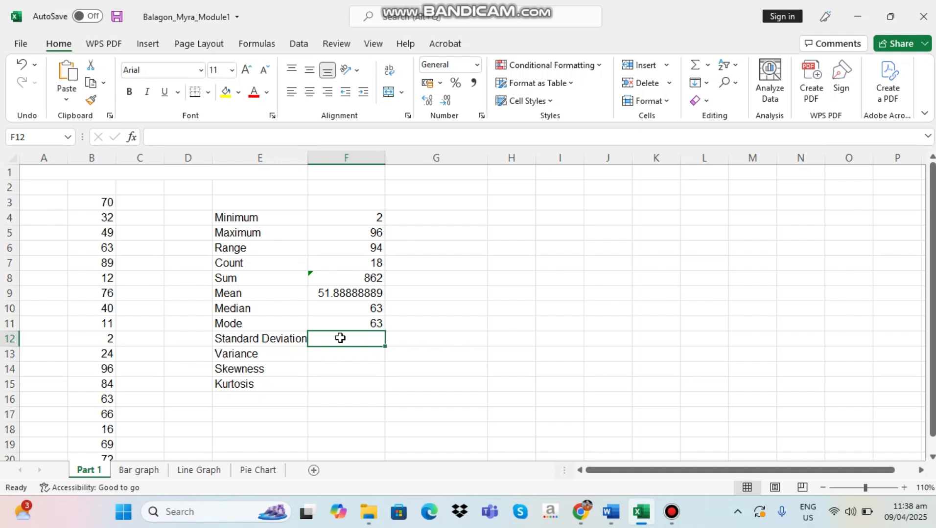
{"action": "type", "text": "="}
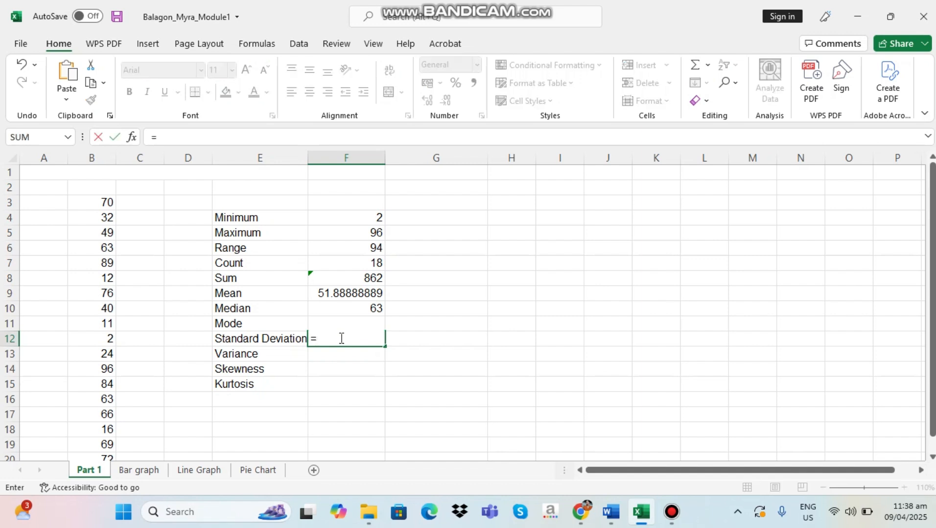
{"action": "type", "text": "s"}
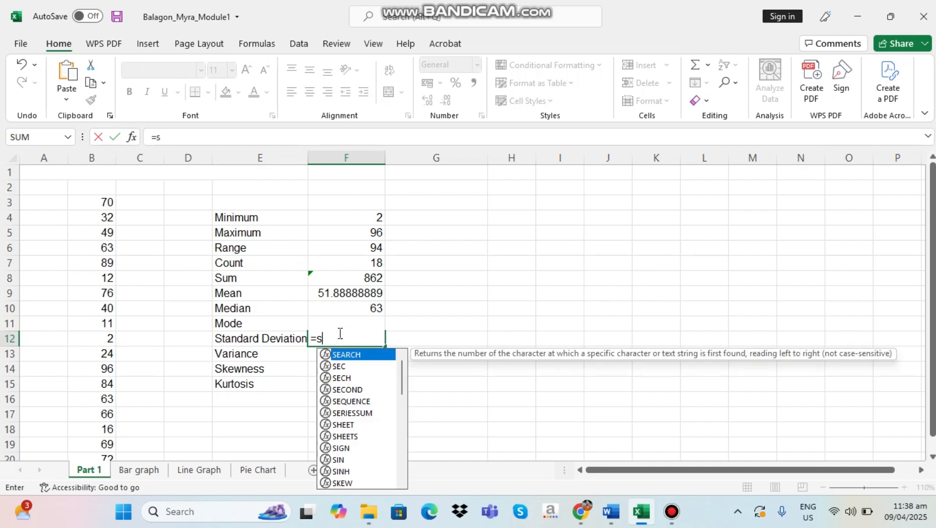
{"action": "type", "text": "tde"}
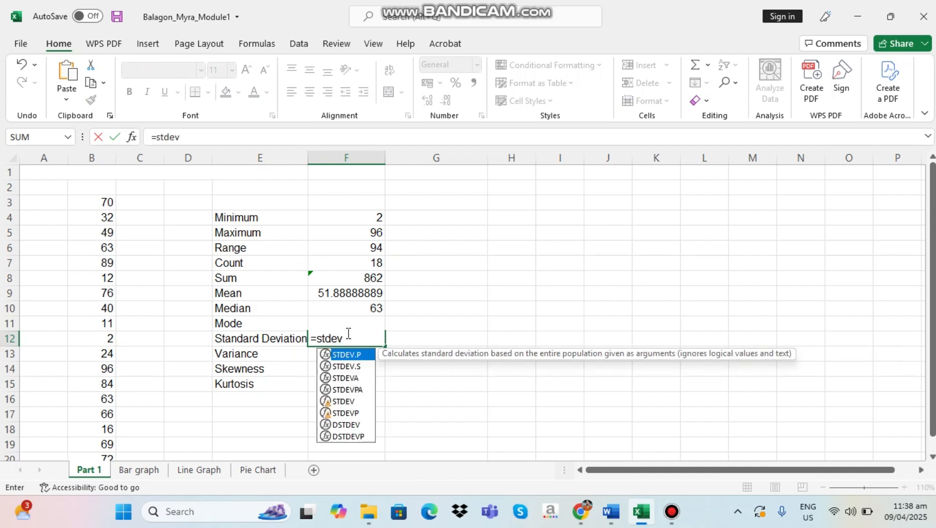
{"action": "type", "text": "v"}
{"action": "double_click", "coordinate": [358, 355]}
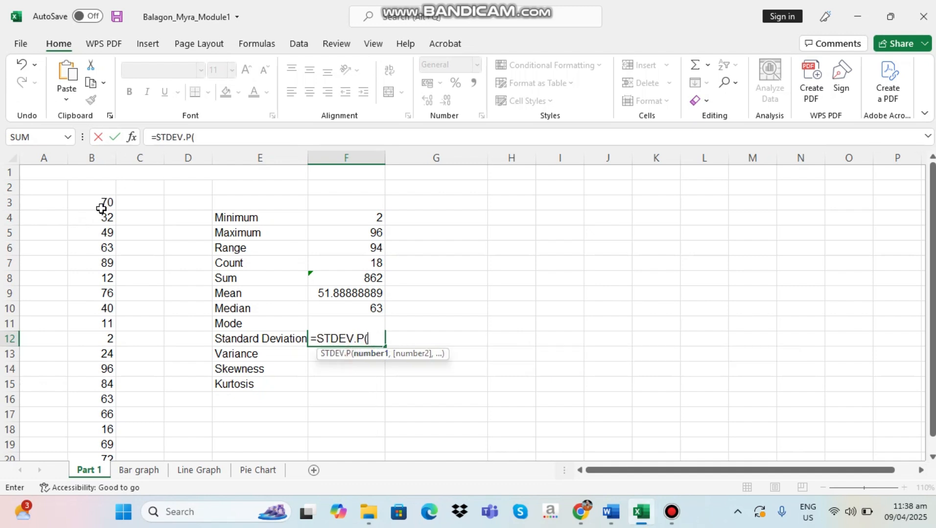
{"action": "left_click_drag", "start_coordinate": [96, 201], "coordinate": [104, 428]}
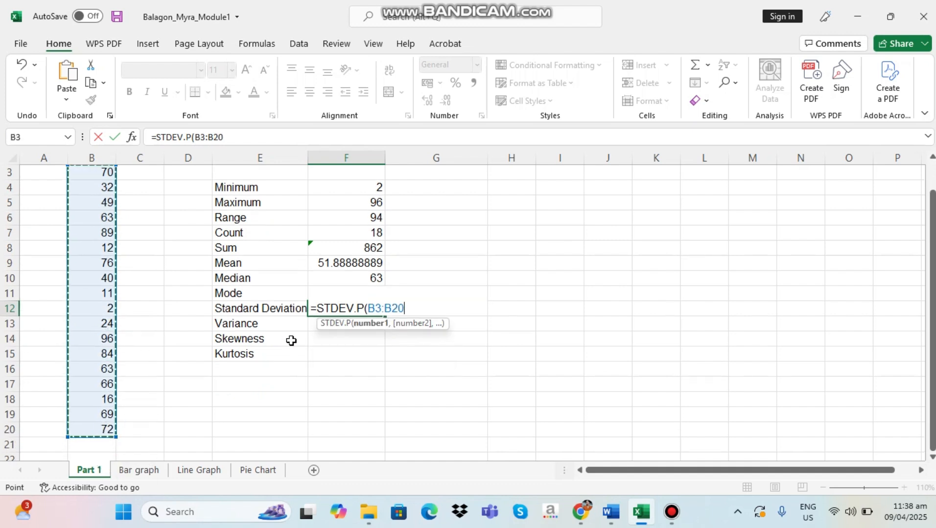
{"action": "type", "text": ")"}
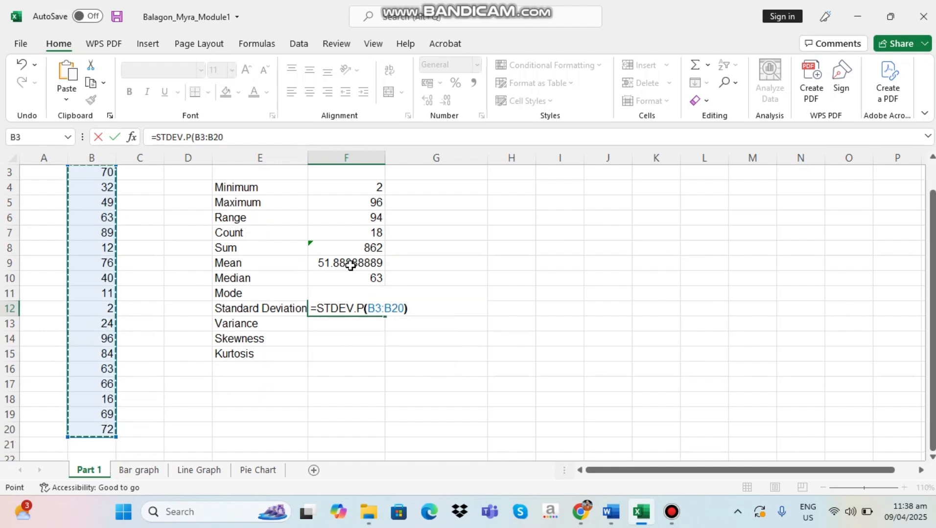
{"action": "key", "text": "Return"}
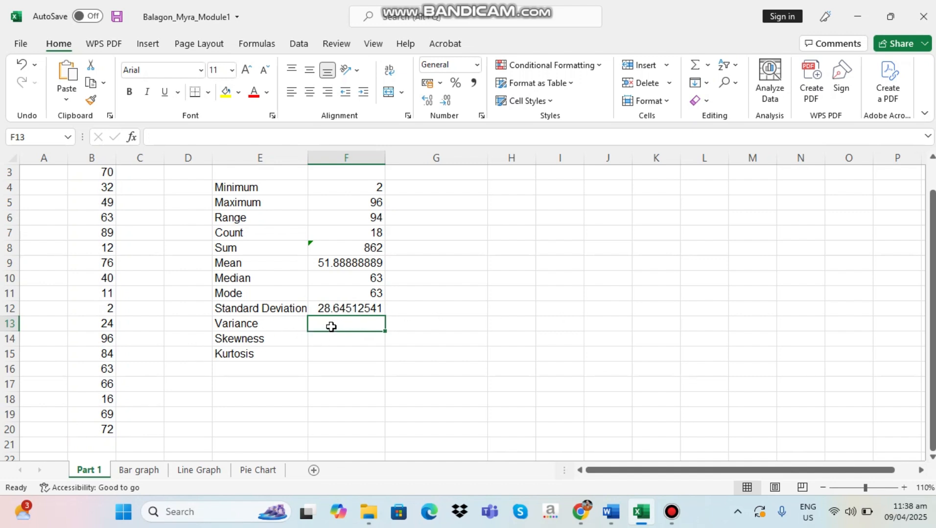
Calculate the population variance of the data in cell F13 with the formula =VAR.P(B3:B20)
{"action": "left_click", "coordinate": [271, 329]}
{"action": "left_click", "coordinate": [337, 325]}
{"action": "type", "text": "="}
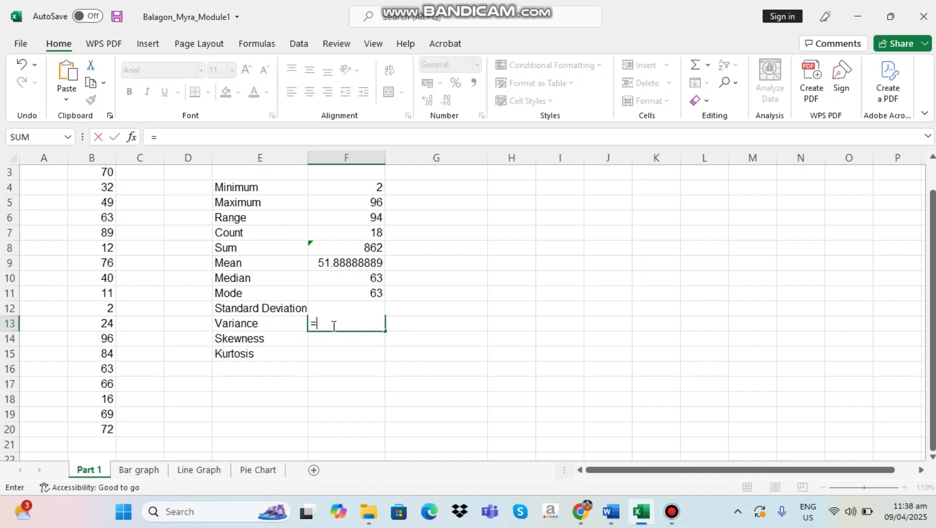
{"action": "type", "text": "var"}
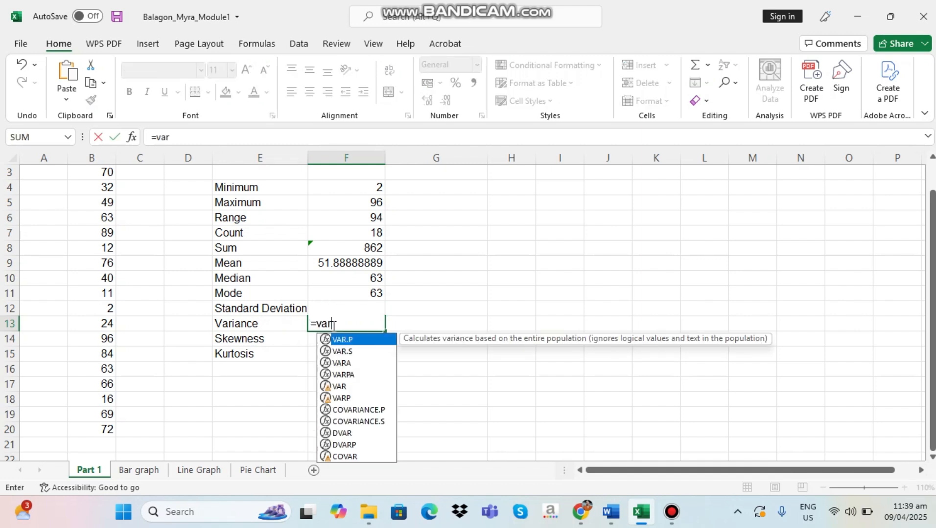
{"action": "double_click", "coordinate": [349, 340]}
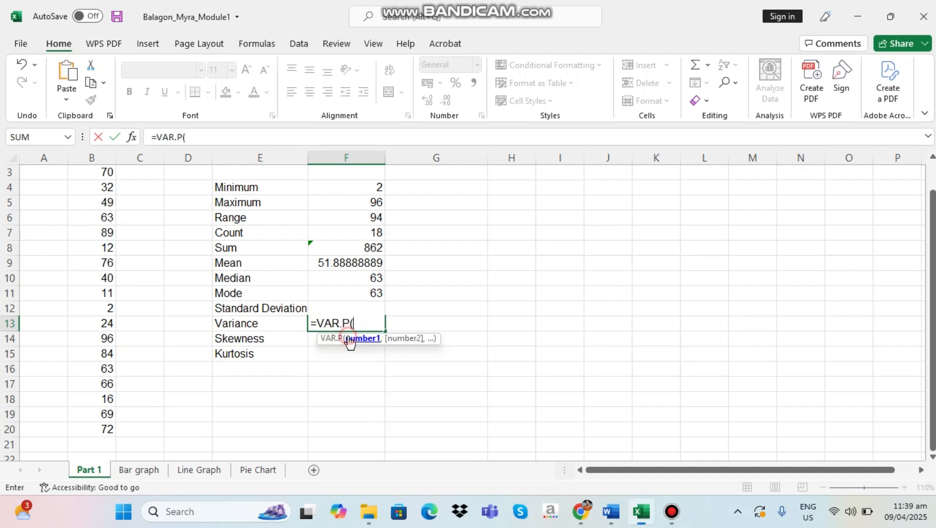
{"action": "scroll", "coordinate": [110, 210], "scroll_direction": "up", "scroll_amount": 1}
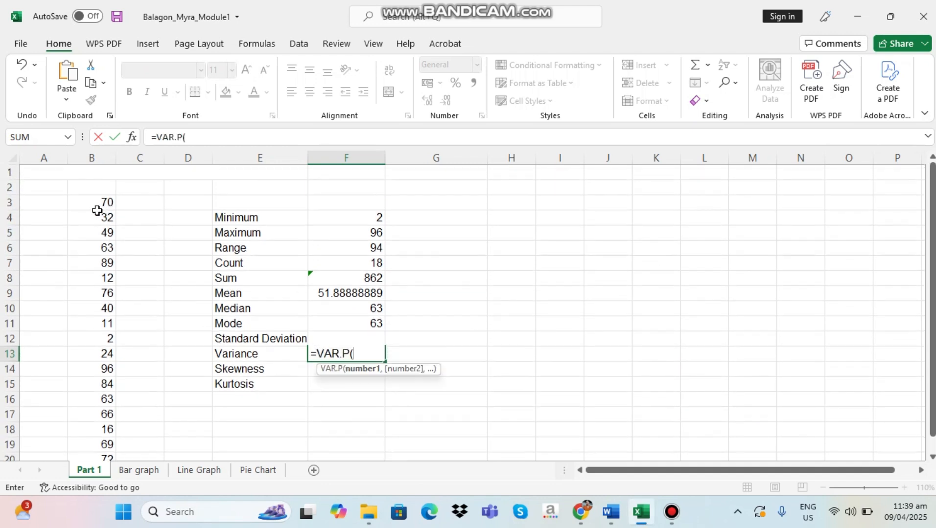
{"action": "left_click_drag", "start_coordinate": [95, 205], "coordinate": [98, 426]}
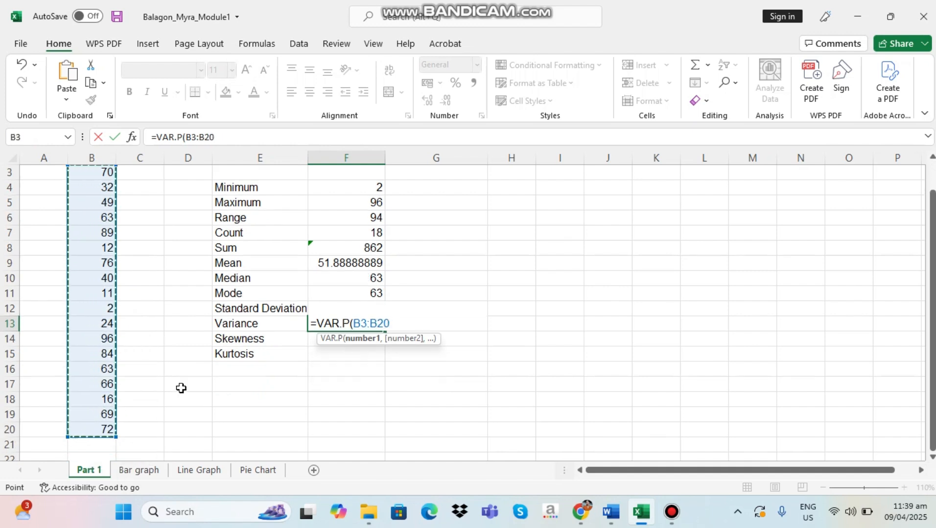
{"action": "type", "text": ")"}
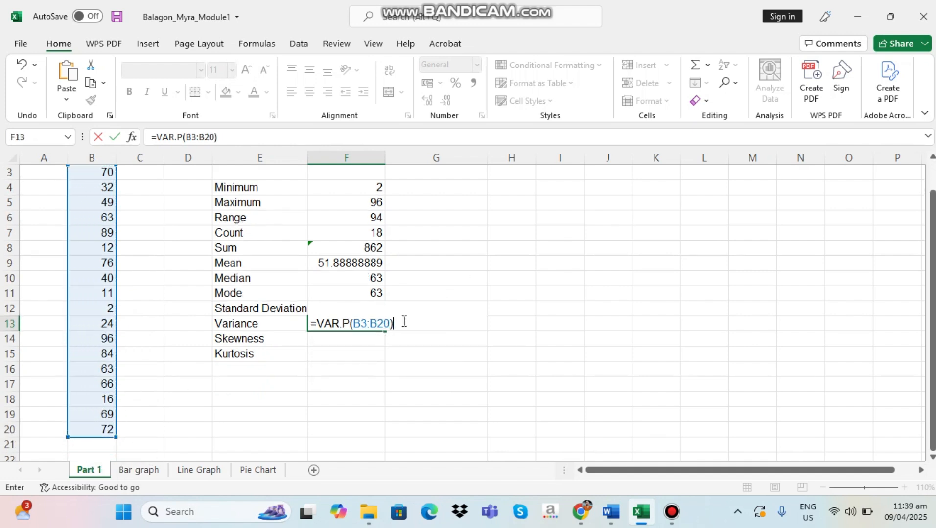
{"action": "key", "text": "Return"}
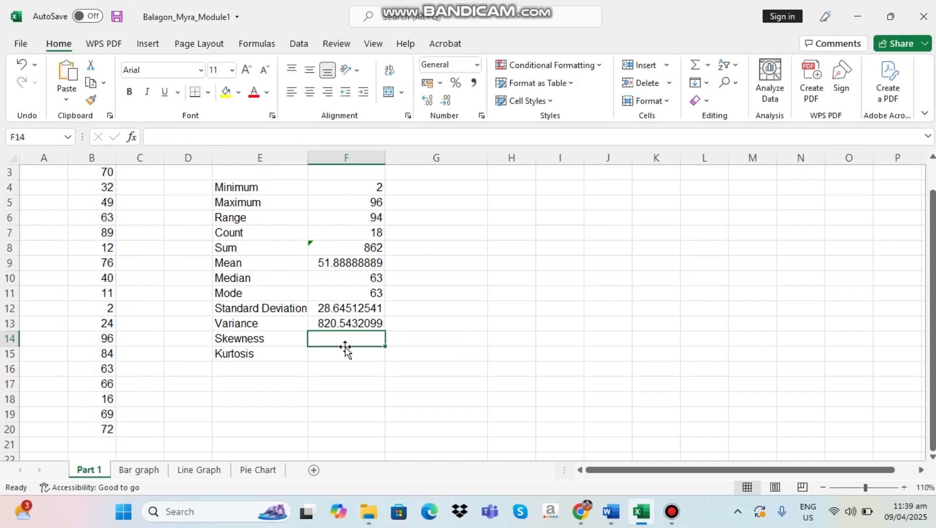
Calculate the skewness of the data in cell F14 with the formula =SKEW(B3:B20)
{"action": "left_click", "coordinate": [318, 325]}
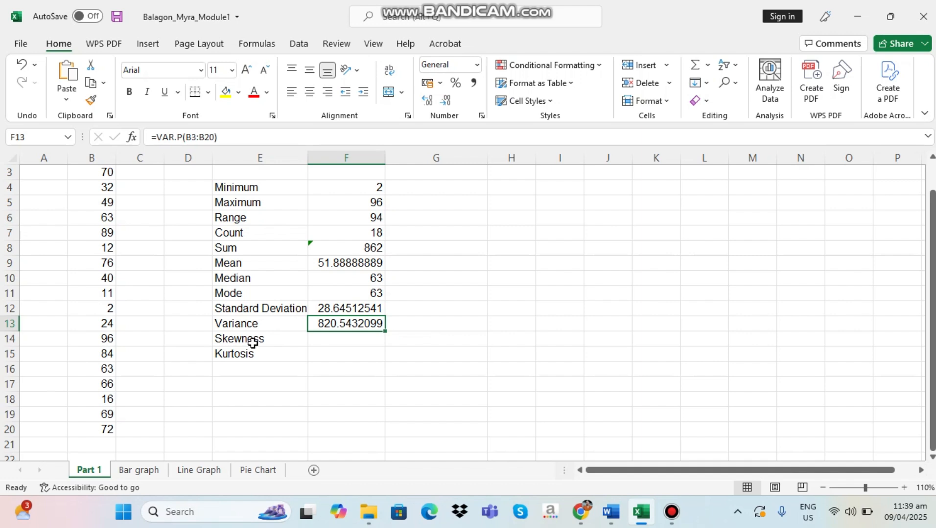
{"action": "left_click", "coordinate": [333, 340]}
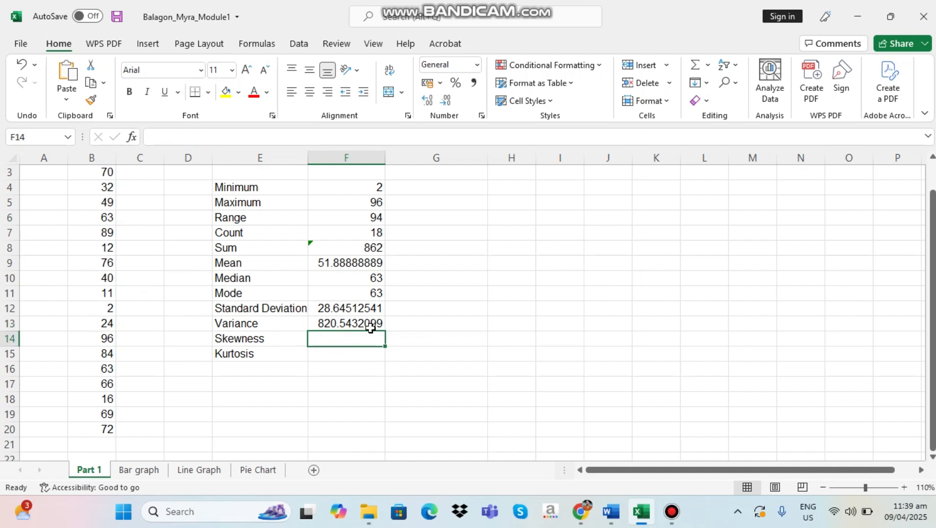
{"action": "type", "text": "="}
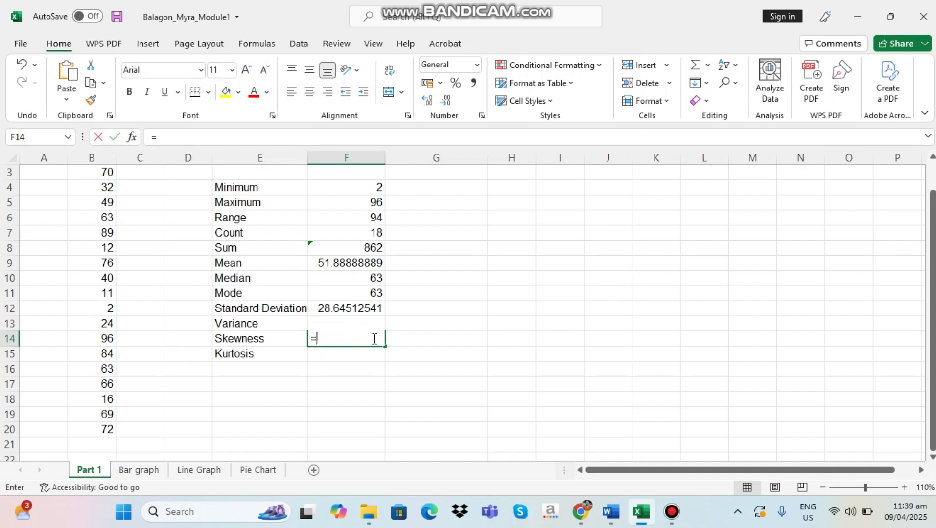
{"action": "type", "text": "skew"}
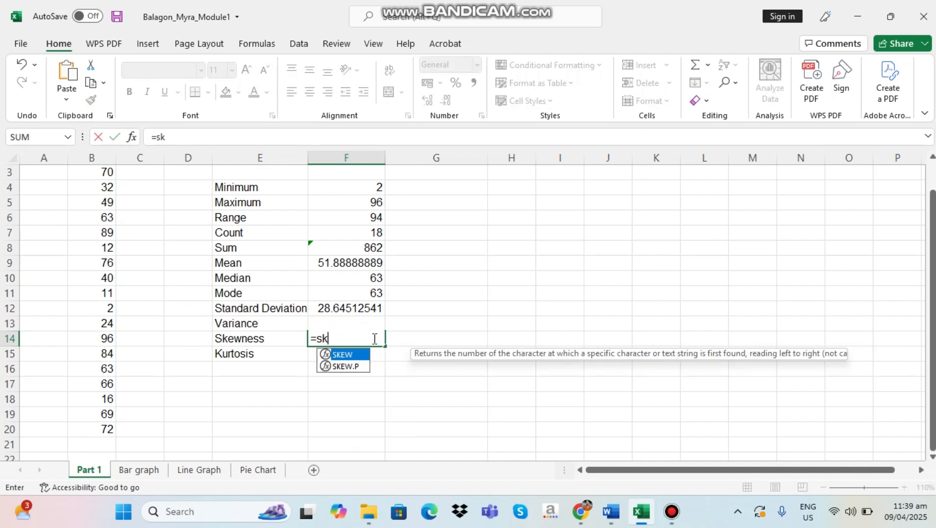
{"action": "double_click", "coordinate": [345, 355]}
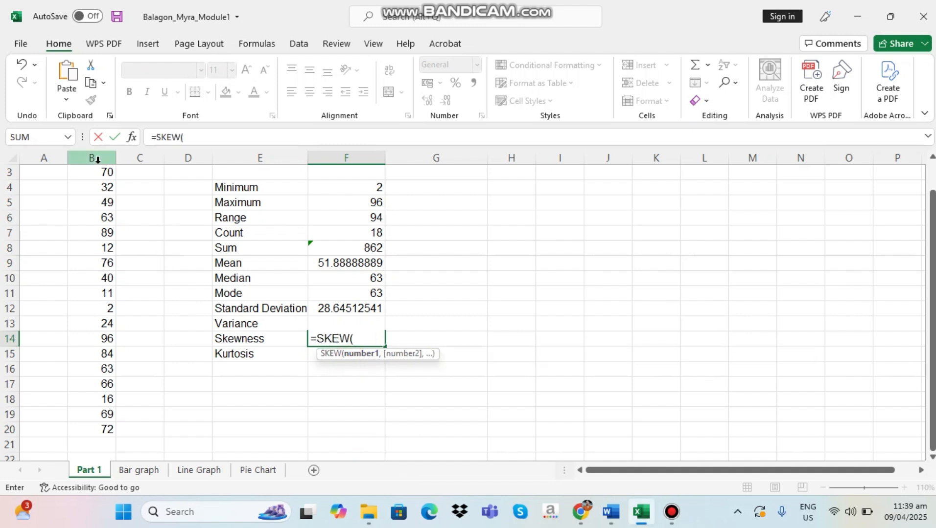
{"action": "scroll", "coordinate": [98, 209], "scroll_direction": "up", "scroll_amount": 1}
{"action": "left_click_drag", "start_coordinate": [97, 204], "coordinate": [110, 429]}
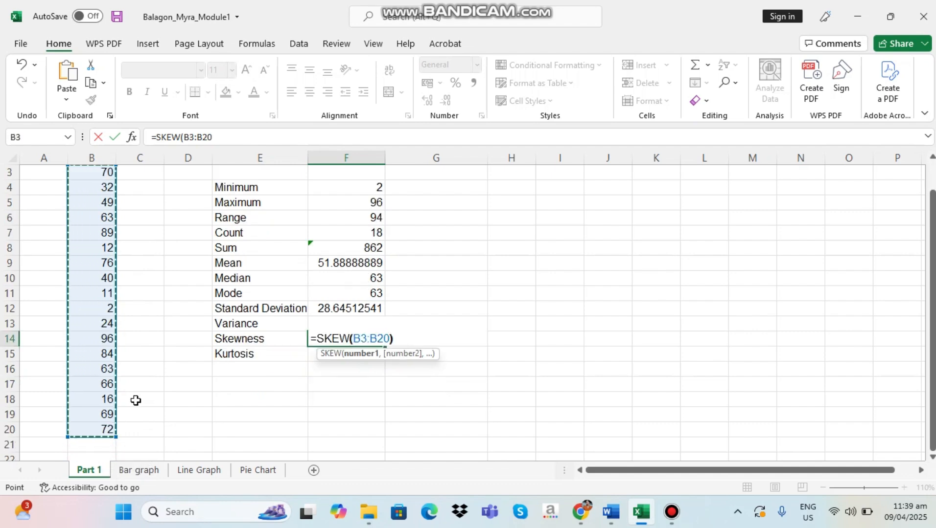
{"action": "type", "text": ")"}
{"action": "key", "text": "Return"}
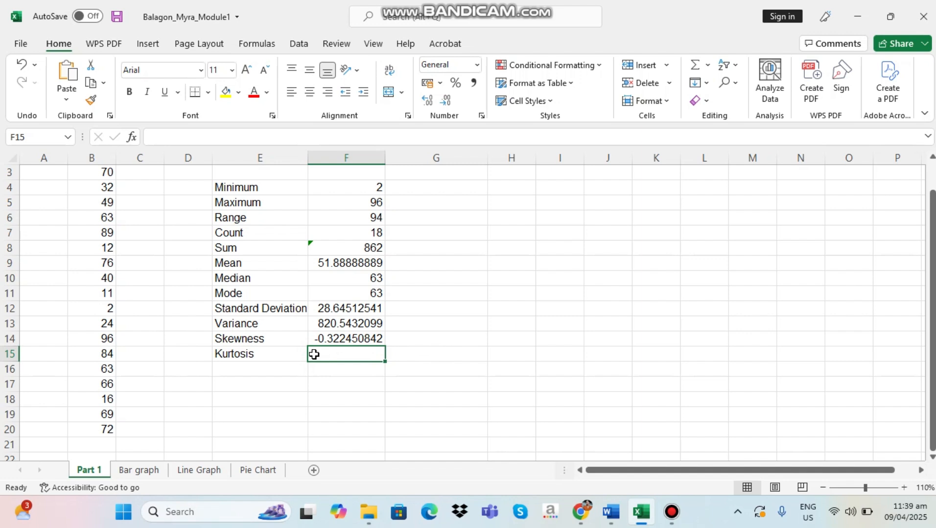
Calculate the kurtosis of the data in cell F15 with the formula =KURT(B3:B20)
{"action": "type", "text": "="}
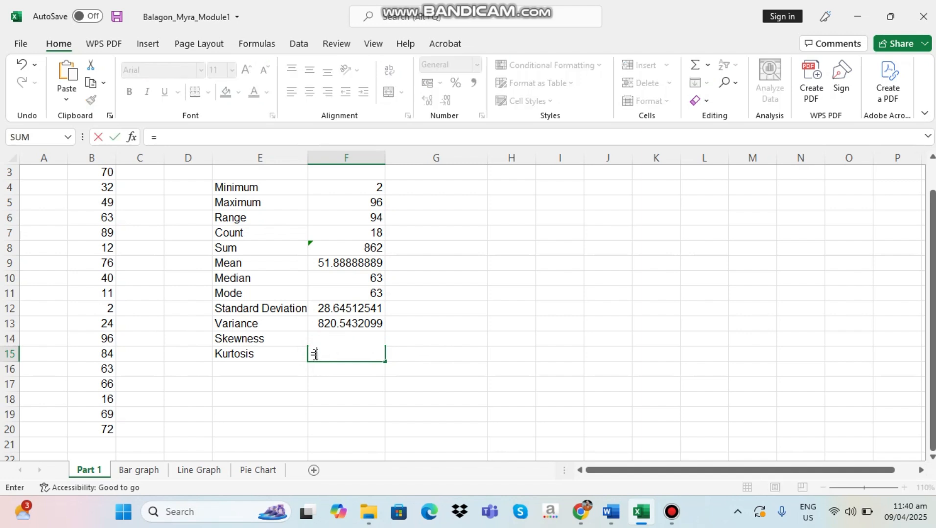
{"action": "type", "text": "kurt"}
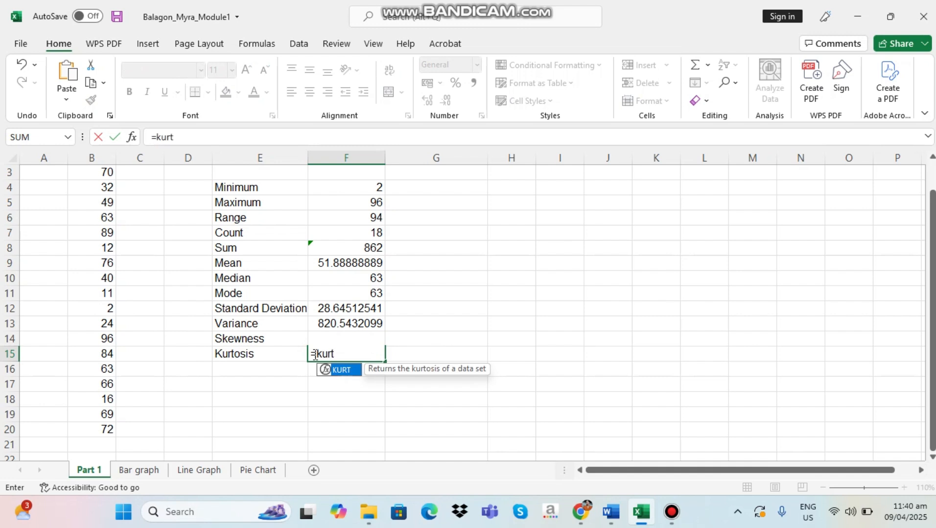
{"action": "double_click", "coordinate": [342, 370]}
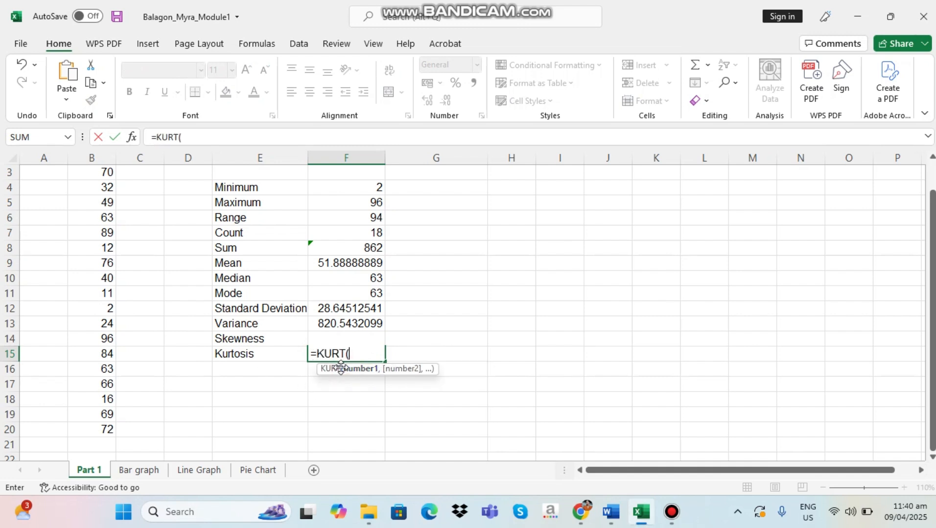
{"action": "left_click", "coordinate": [98, 174]}
{"action": "left_click_drag", "start_coordinate": [98, 174], "coordinate": [100, 423]}
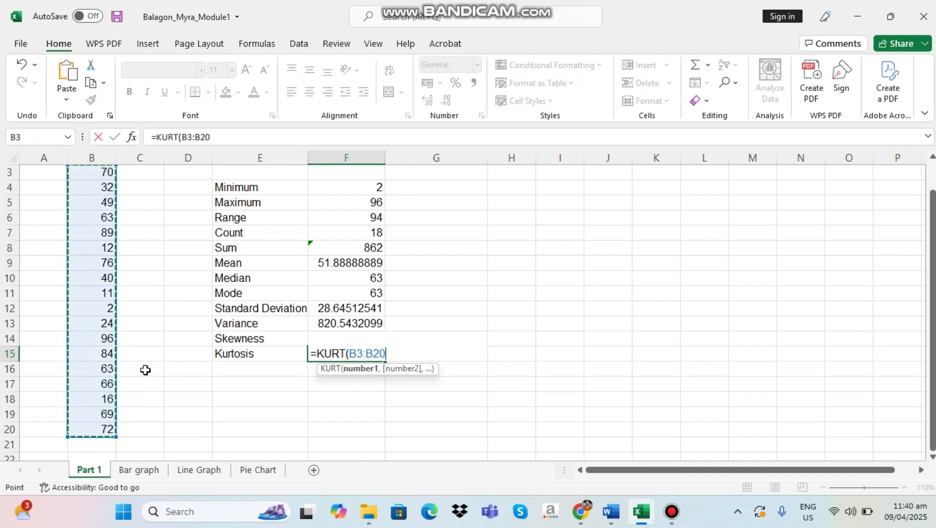
{"action": "type", "text": ")"}
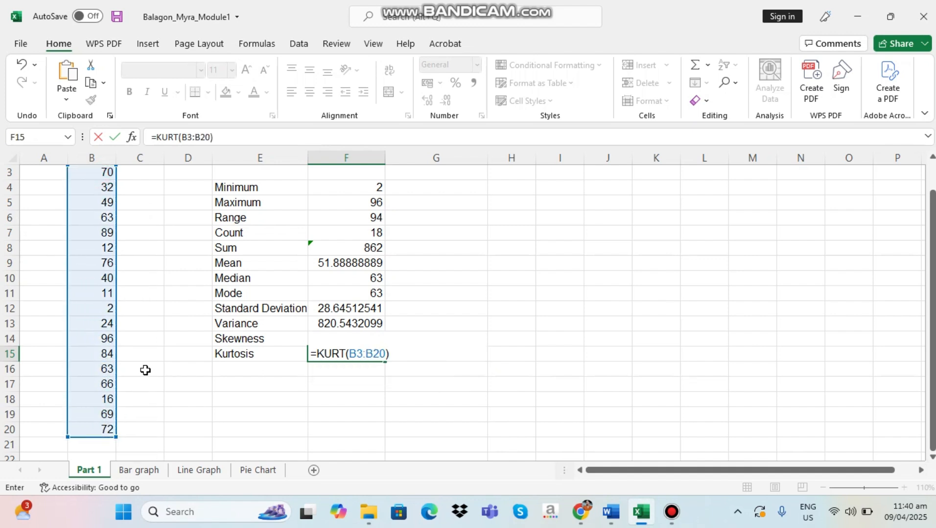
{"action": "key", "text": "Return"}
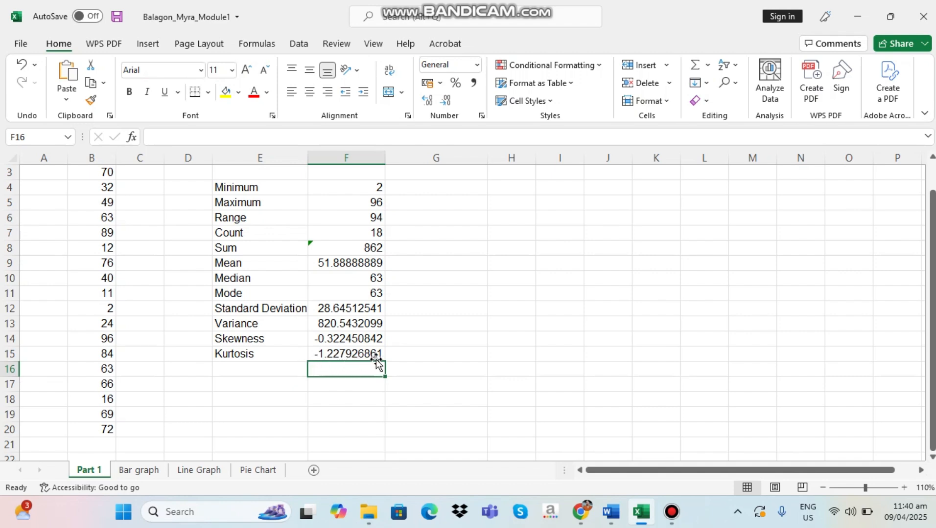
Review the source data in B3:B20 and the descriptive statistics from Minimum to Kurtosis in E4:F15
{"action": "scroll", "coordinate": [379, 400], "scroll_direction": "up", "scroll_amount": 1}
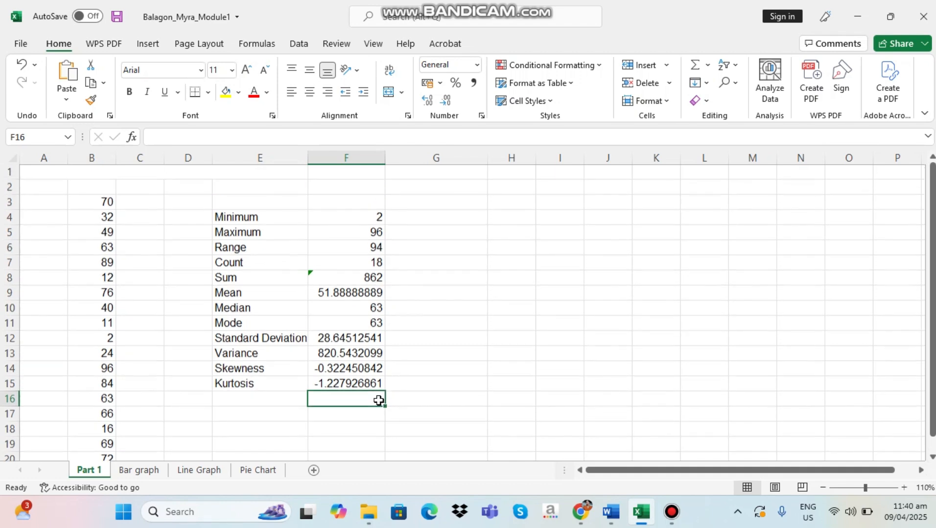
{"action": "scroll", "coordinate": [96, 318], "scroll_direction": "down", "scroll_amount": 1}
{"action": "scroll", "coordinate": [92, 324], "scroll_direction": "up", "scroll_amount": 1}
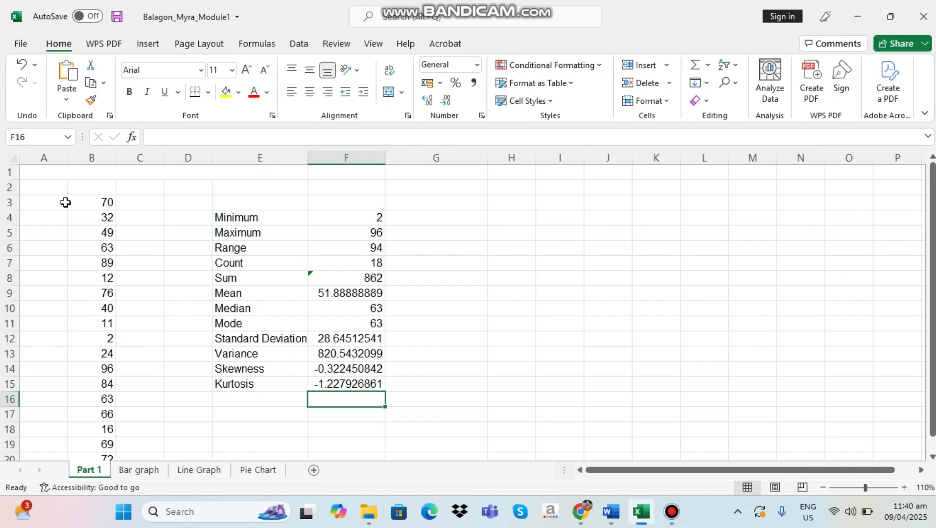
{"action": "left_click_drag", "start_coordinate": [65, 202], "coordinate": [387, 427]}
{"action": "scroll", "coordinate": [225, 407], "scroll_direction": "up", "scroll_amount": 1}
{"action": "left_click", "coordinate": [240, 245]}
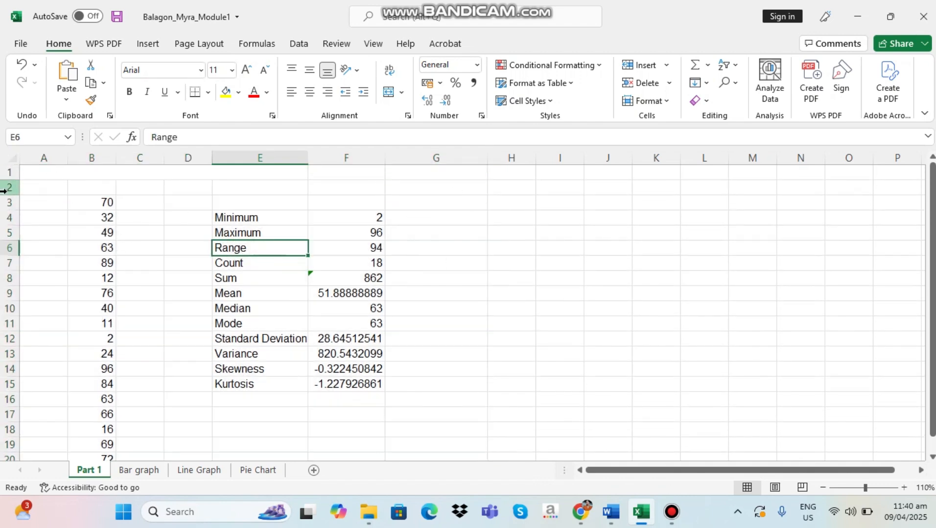
{"action": "left_click", "coordinate": [142, 230]}
{"action": "left_click", "coordinate": [125, 189]}
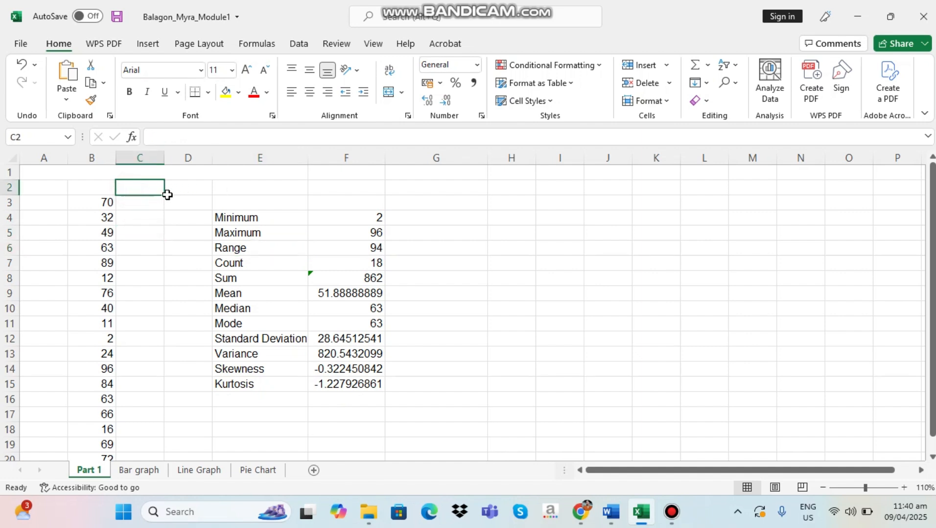
{"action": "left_click_drag", "start_coordinate": [165, 196], "coordinate": [445, 188]}
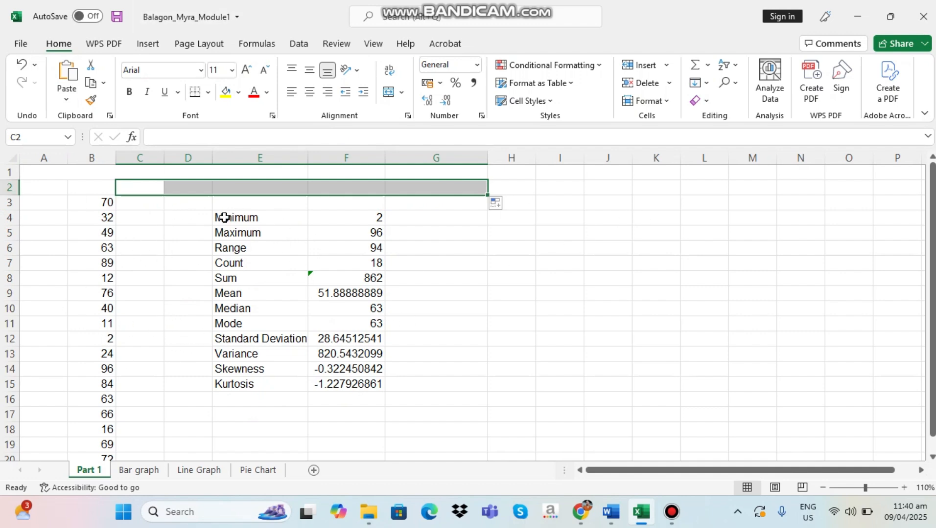
{"action": "scroll", "coordinate": [184, 342], "scroll_direction": "down", "scroll_amount": 2}
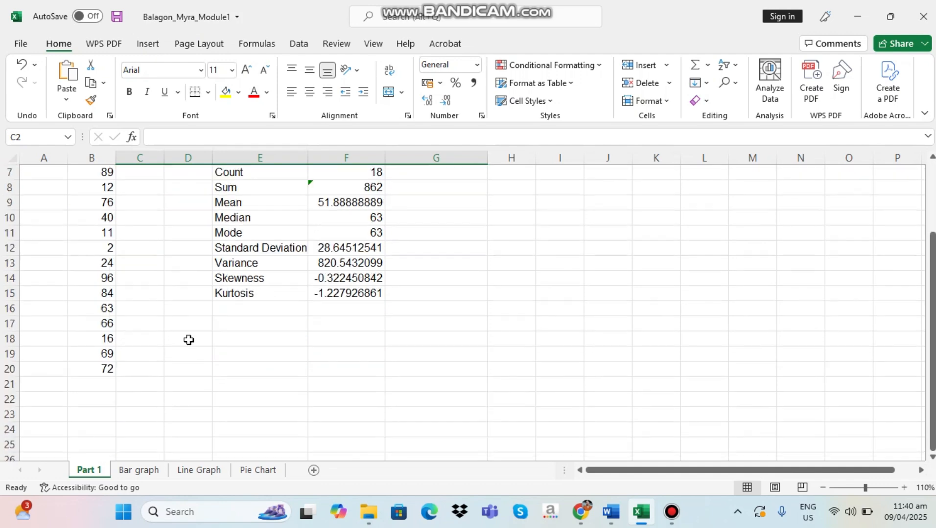